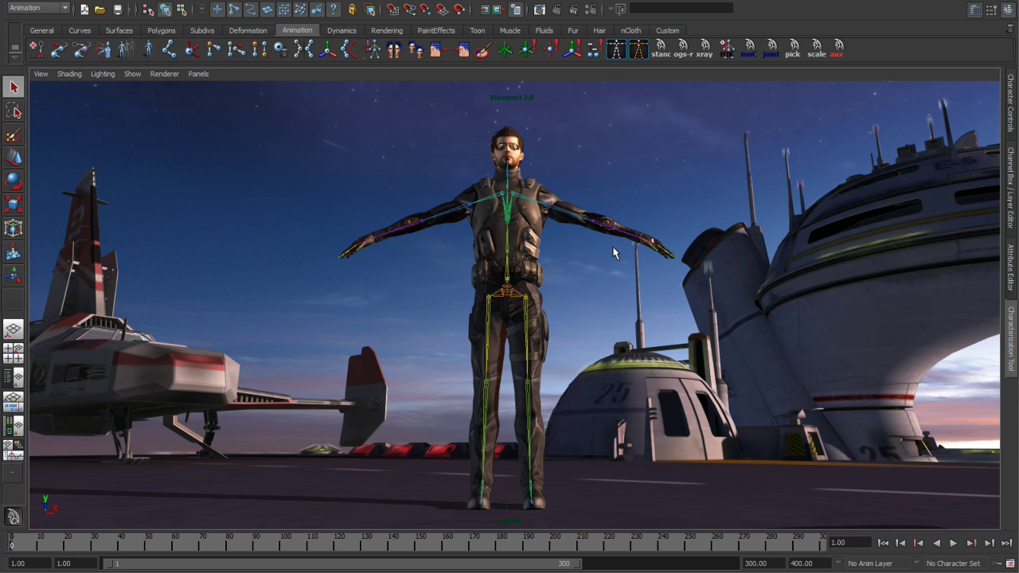
- Open the Characterization Tool and assign the left shoulder joint to the LeftArm node with mirror matching
{"action": "left_click", "coordinate": [1006, 385]}
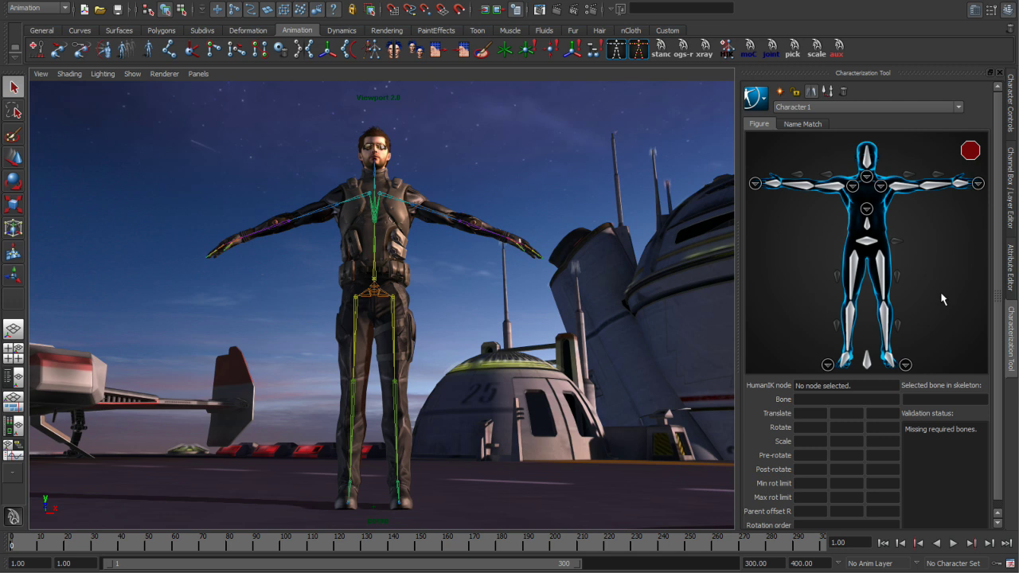
{"action": "mouse_move", "coordinate": [963, 151]}
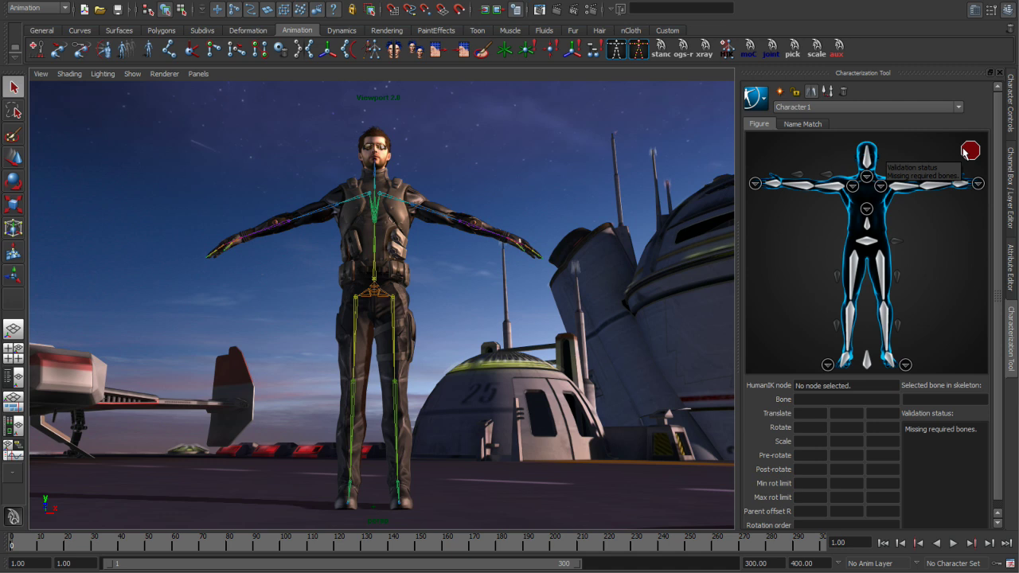
{"action": "left_click", "coordinate": [901, 189]}
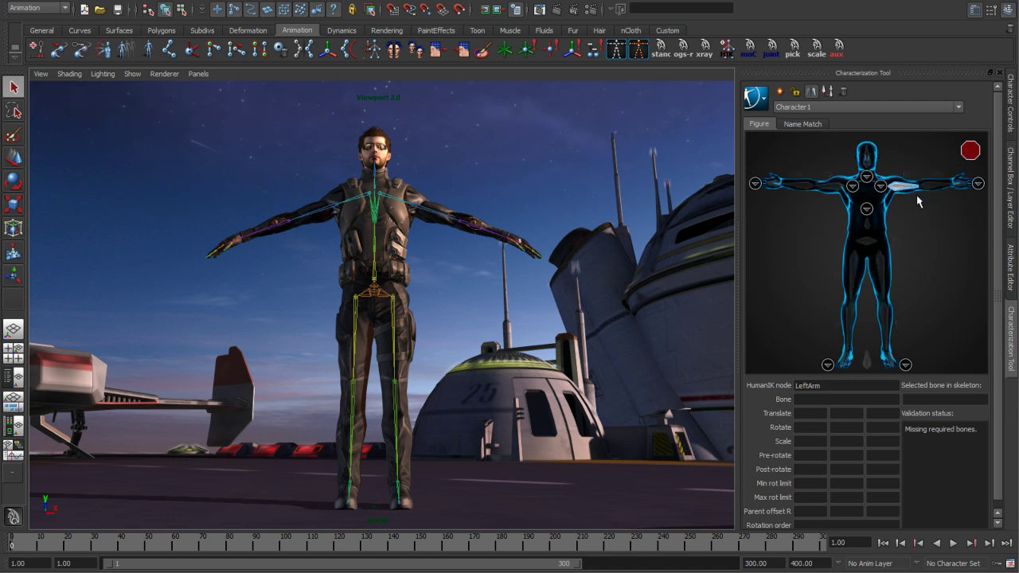
{"action": "left_click_drag", "start_coordinate": [425, 181], "coordinate": [425, 229]}
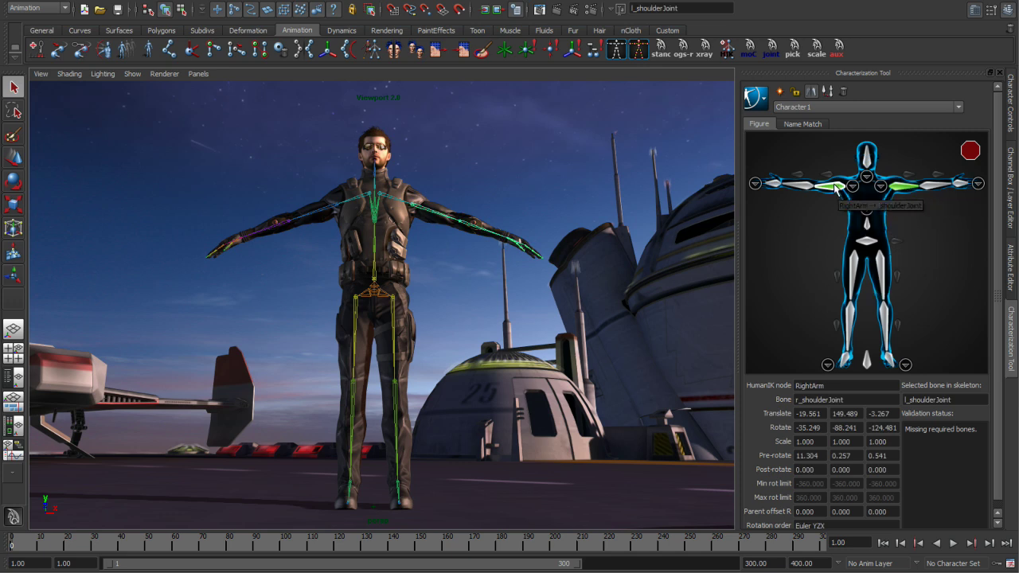
{"action": "left_click", "coordinate": [812, 92]}
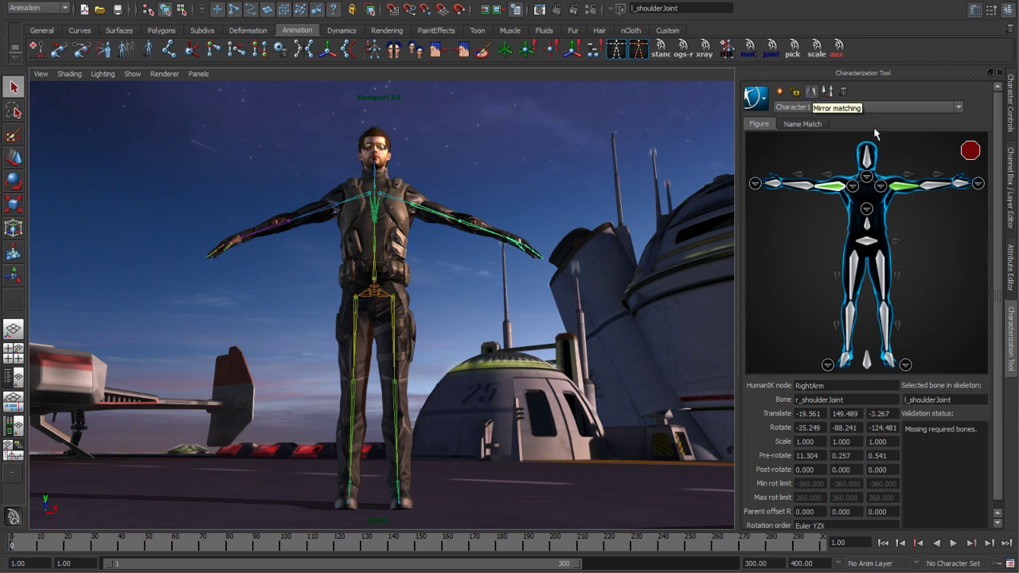
- Map the left elbow, upper leg and knee joints to the LeftForeArm, LeftUpLeg and LeftLeg nodes with mirror matching
{"action": "left_click", "coordinate": [931, 187]}
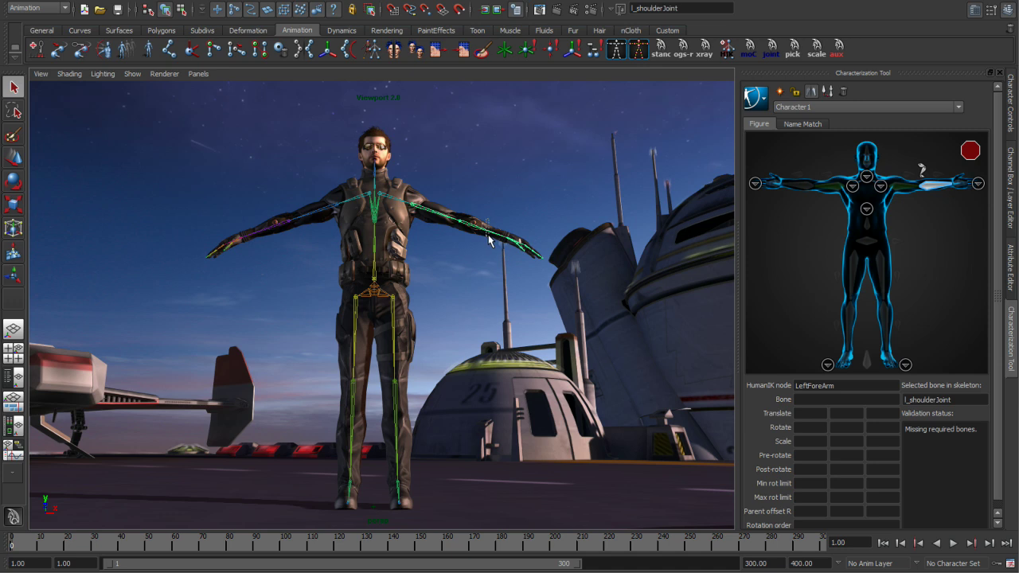
{"action": "left_click", "coordinate": [883, 270]}
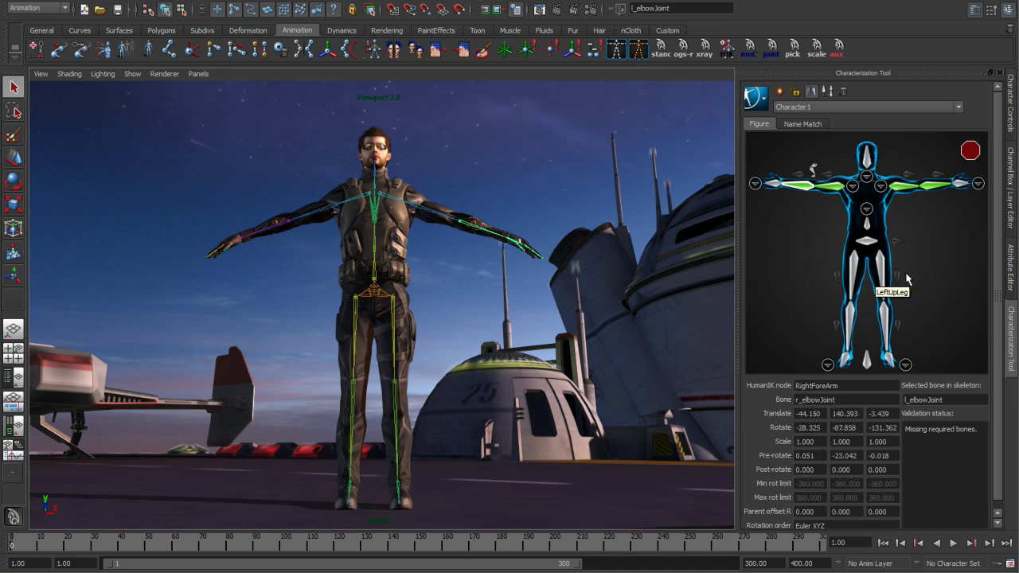
{"action": "left_click", "coordinate": [395, 344]}
{"action": "left_click", "coordinate": [883, 330]}
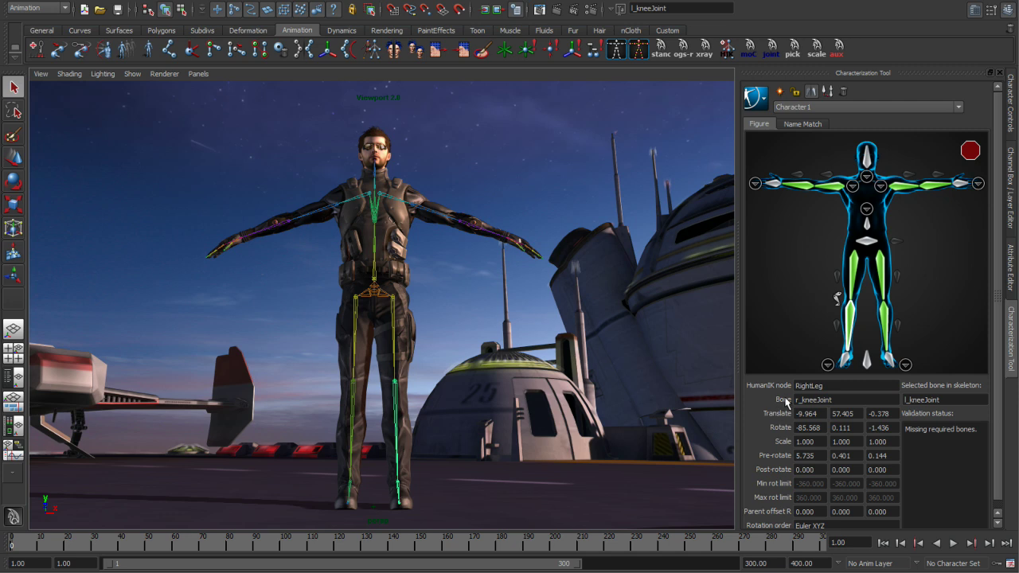
- Apply the Eidos template to the character, matching all bones
{"action": "left_click", "coordinate": [827, 91]}
{"action": "left_click", "coordinate": [844, 257]}
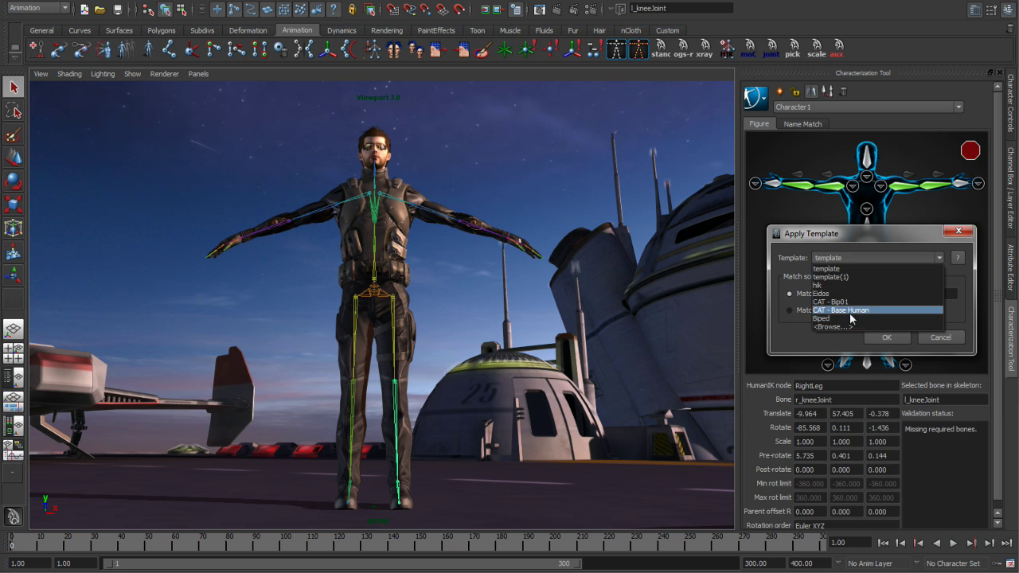
{"action": "left_click", "coordinate": [828, 294]}
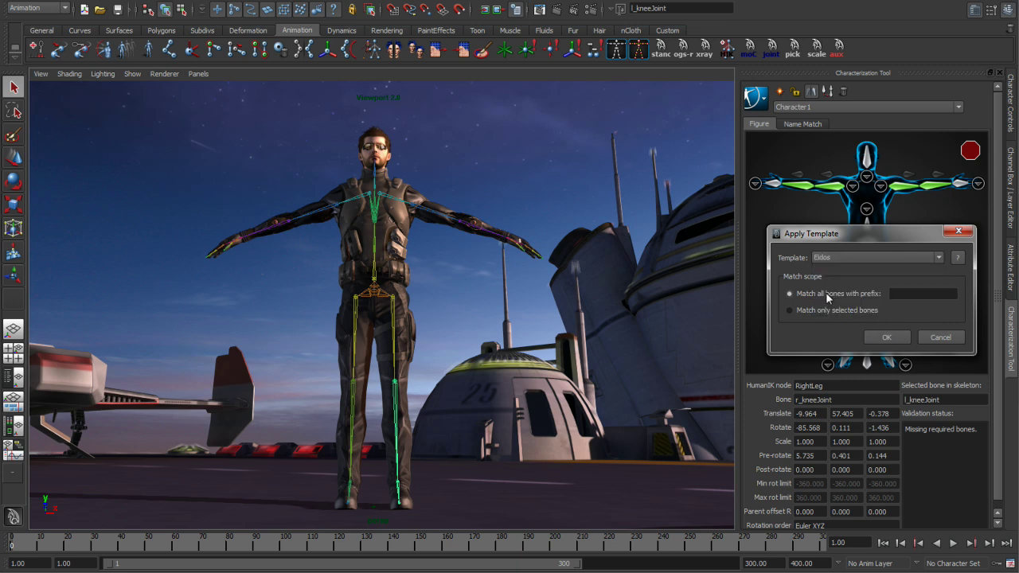
{"action": "left_click", "coordinate": [887, 337]}
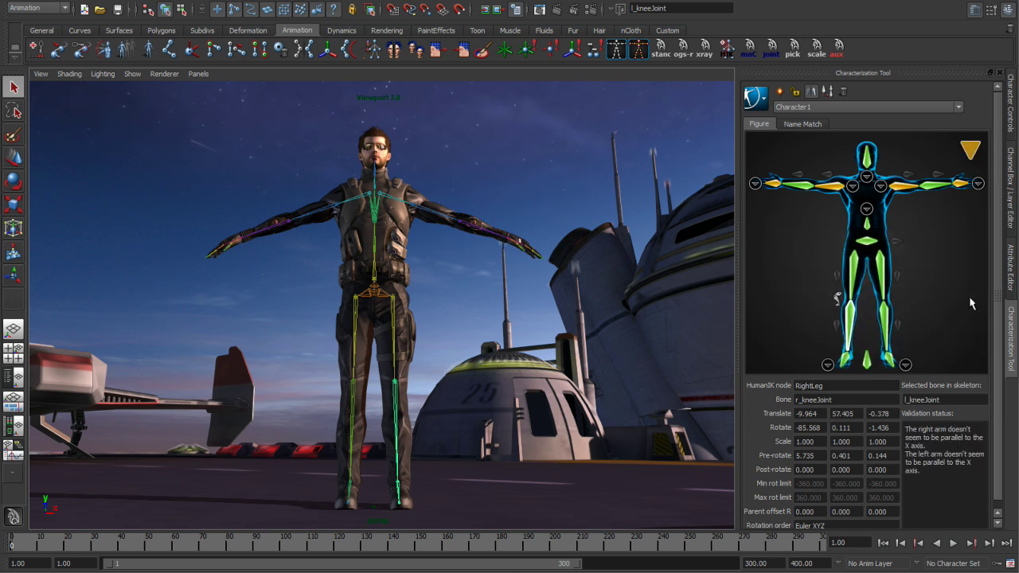
- Check the spine and finger bone mappings and the validation status of the character definition
{"action": "left_click", "coordinate": [867, 211]}
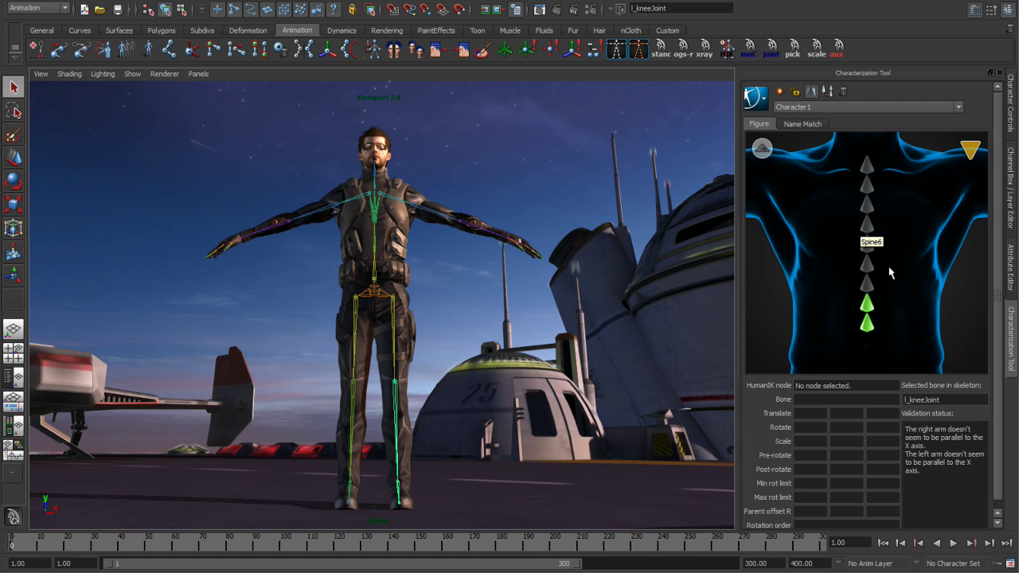
{"action": "left_click", "coordinate": [762, 148]}
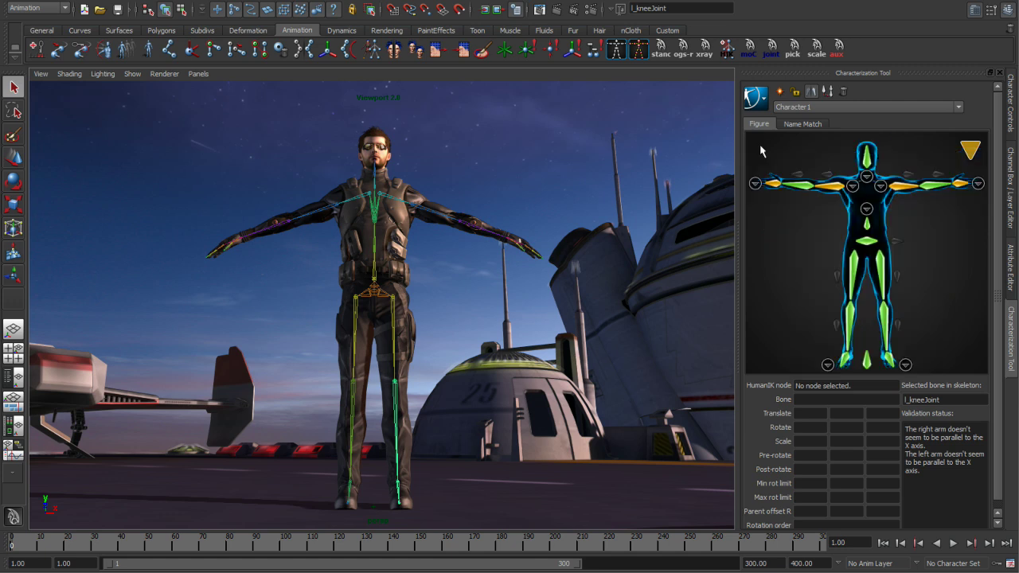
{"action": "left_click", "coordinate": [755, 181]}
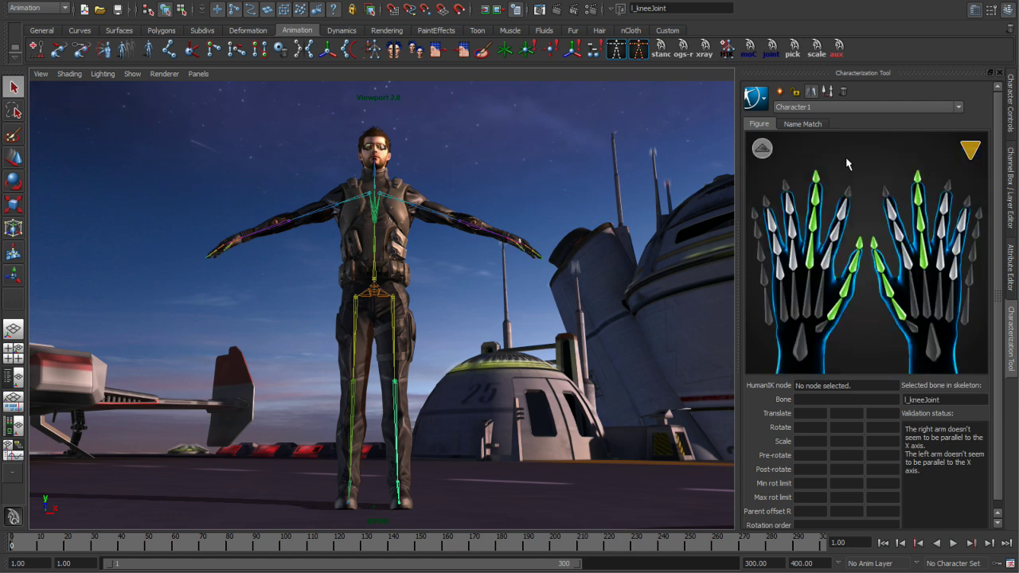
{"action": "left_click", "coordinate": [761, 148]}
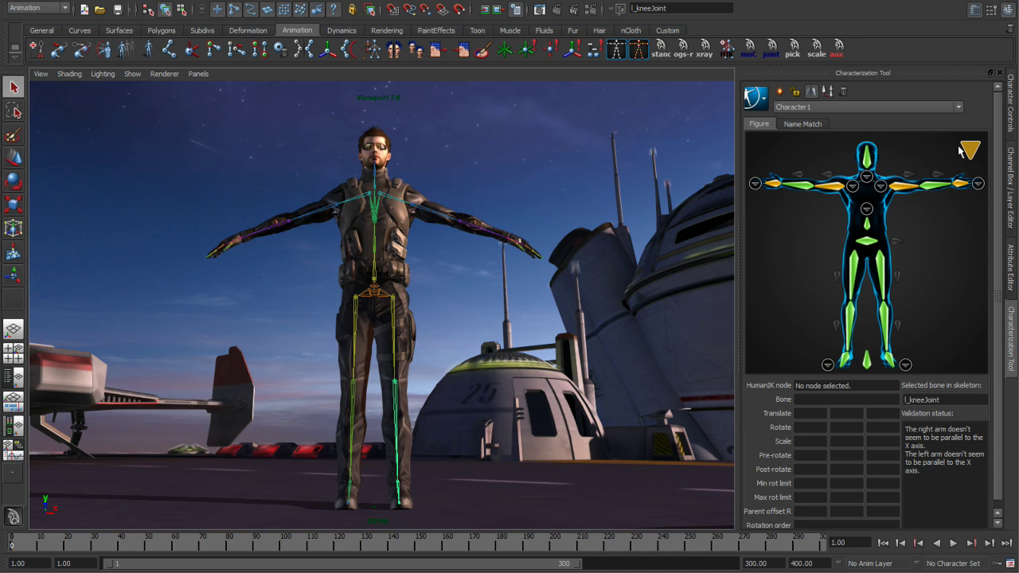
{"action": "mouse_move", "coordinate": [968, 149]}
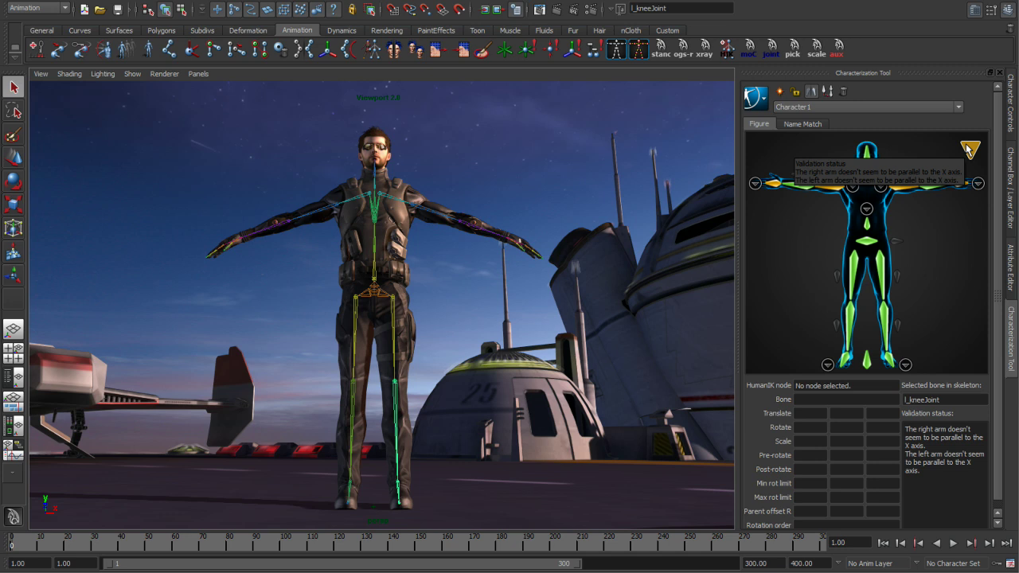
- Rotate the left and right shoulder joints until both arms are parallel to the X axis in a T-pose
{"action": "left_click", "coordinate": [496, 210]}
{"action": "left_click", "coordinate": [324, 222], "text": "shift"}
{"action": "key", "text": "space"}
{"action": "left_click_drag", "start_coordinate": [373, 235], "coordinate": [351, 285]}
{"action": "key", "text": "e"}
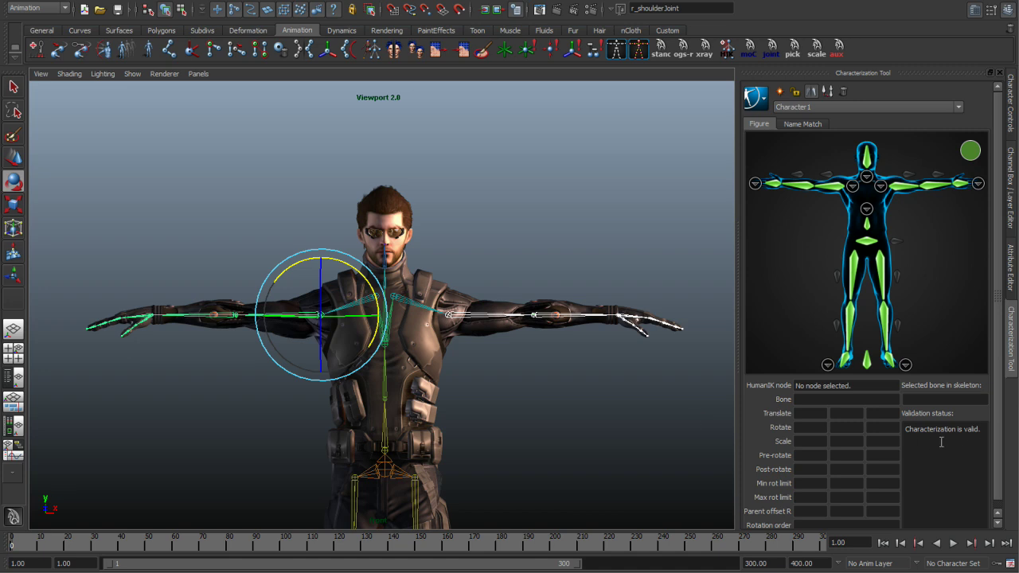
{"action": "key", "text": "w"}
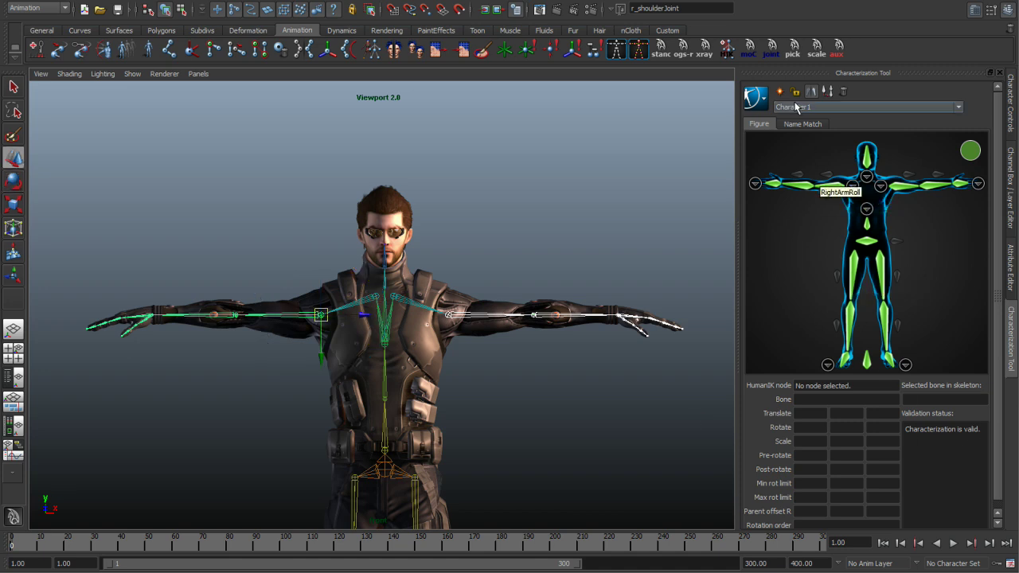
- Lock the character definition and create a control rig for Character1 with its skeleton display hidden
{"action": "key", "text": "space"}
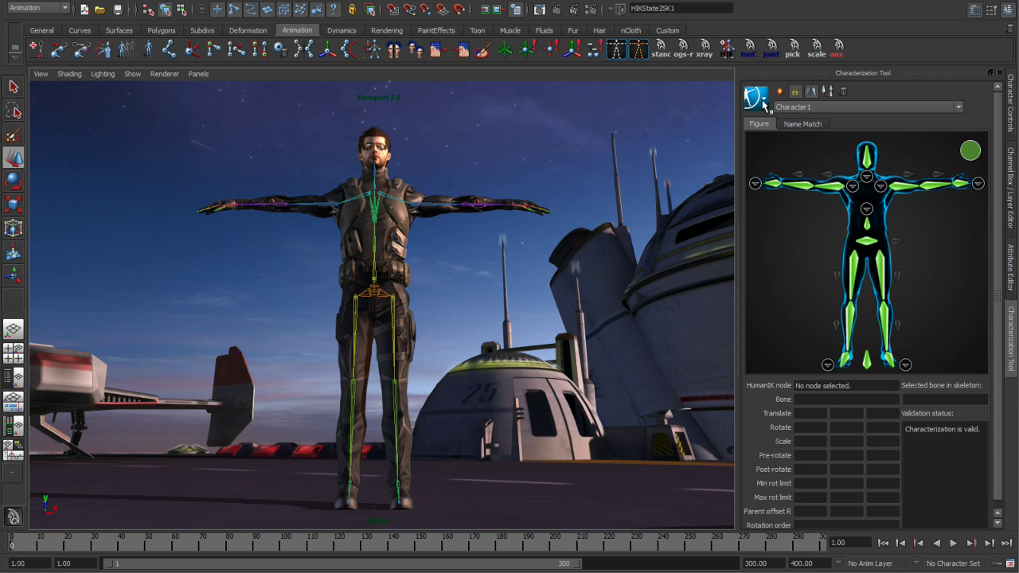
{"action": "left_click", "coordinate": [762, 105]}
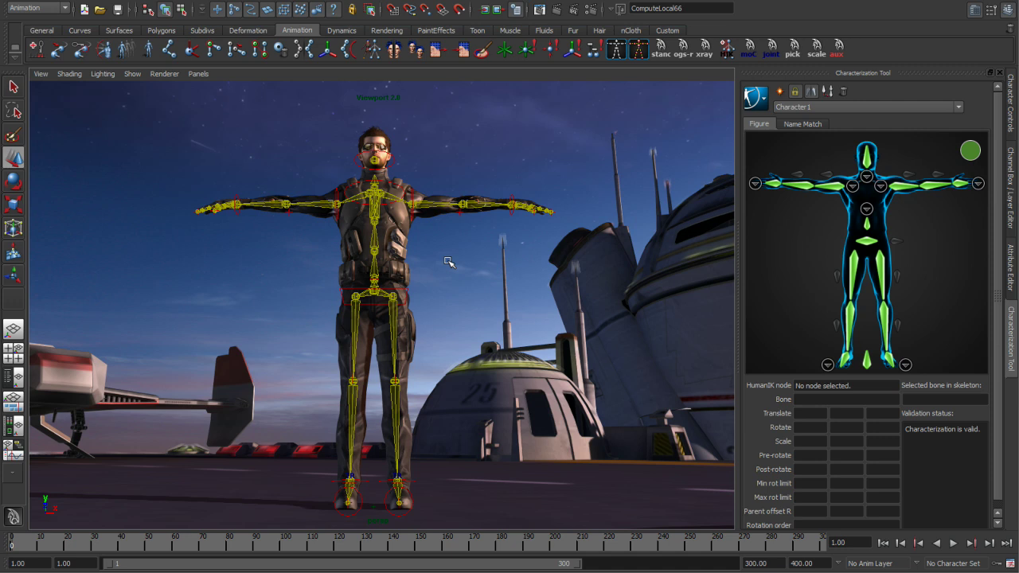
{"action": "left_click", "coordinate": [1011, 114]}
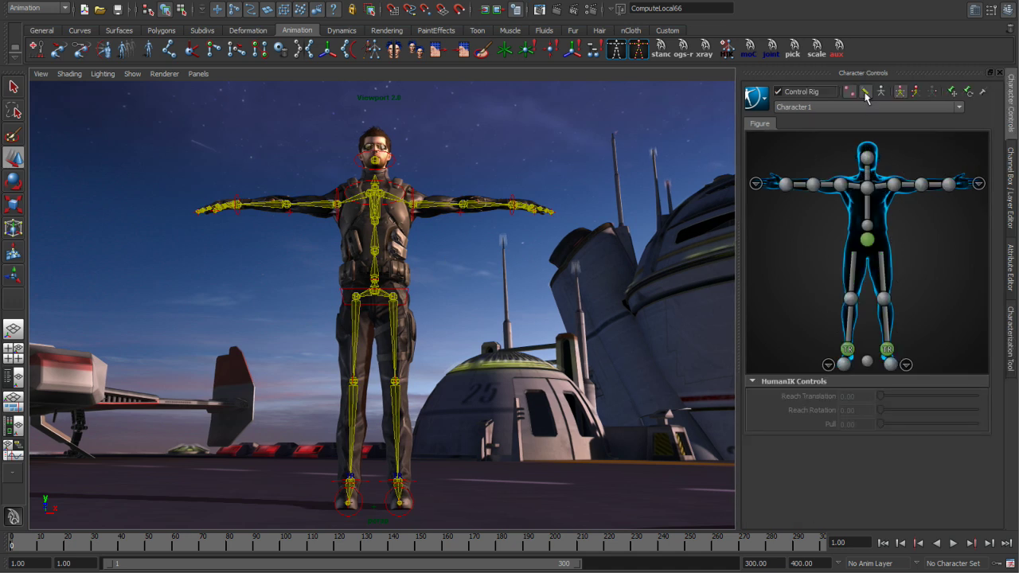
{"action": "left_click", "coordinate": [865, 93]}
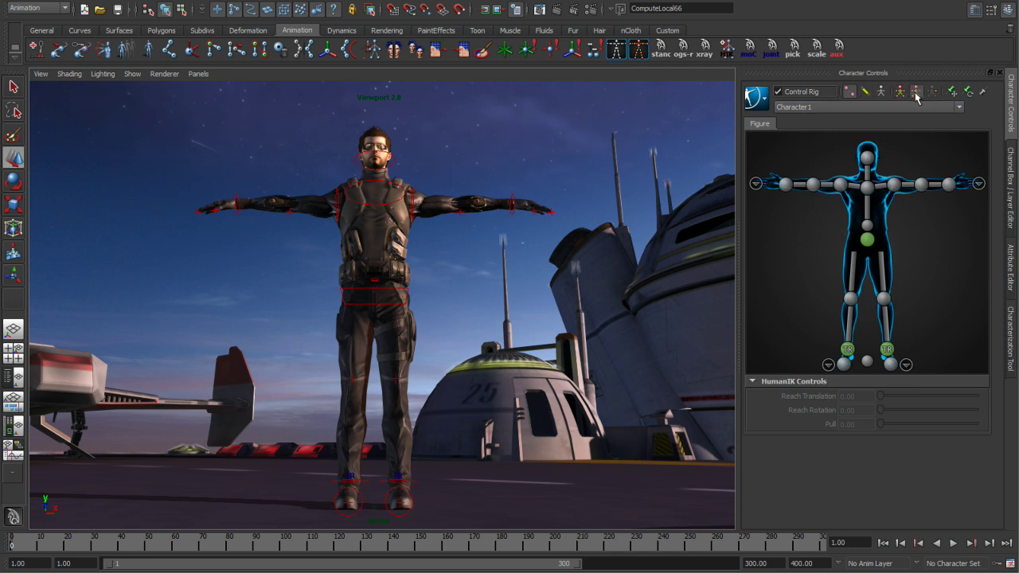
- Pose the left arm in Body Part mode by moving the wrist effector down and inward and raising the elbow effector
{"action": "left_click", "coordinate": [948, 184]}
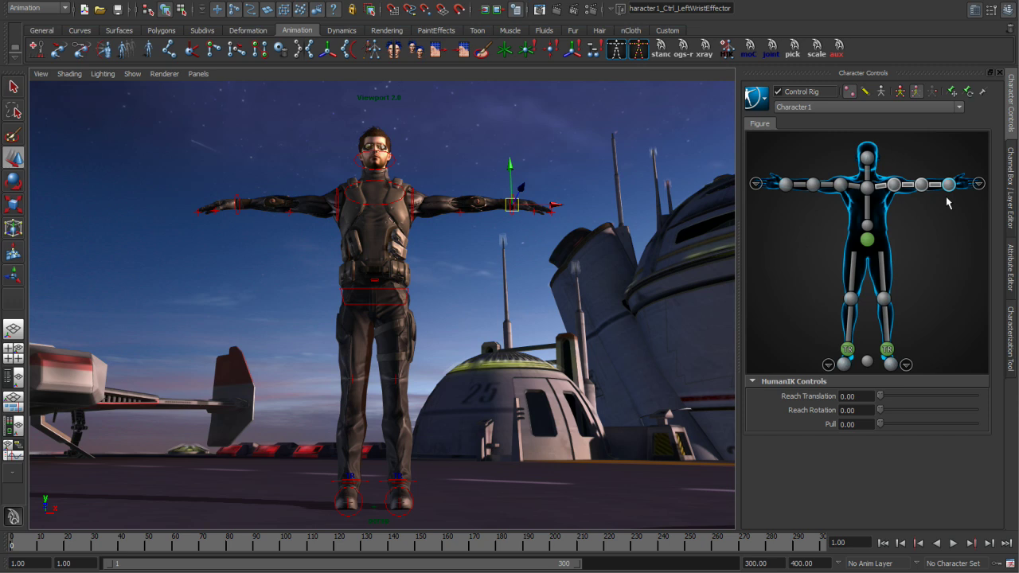
{"action": "left_click_drag", "start_coordinate": [514, 205], "coordinate": [472, 230]}
{"action": "key", "text": "e"}
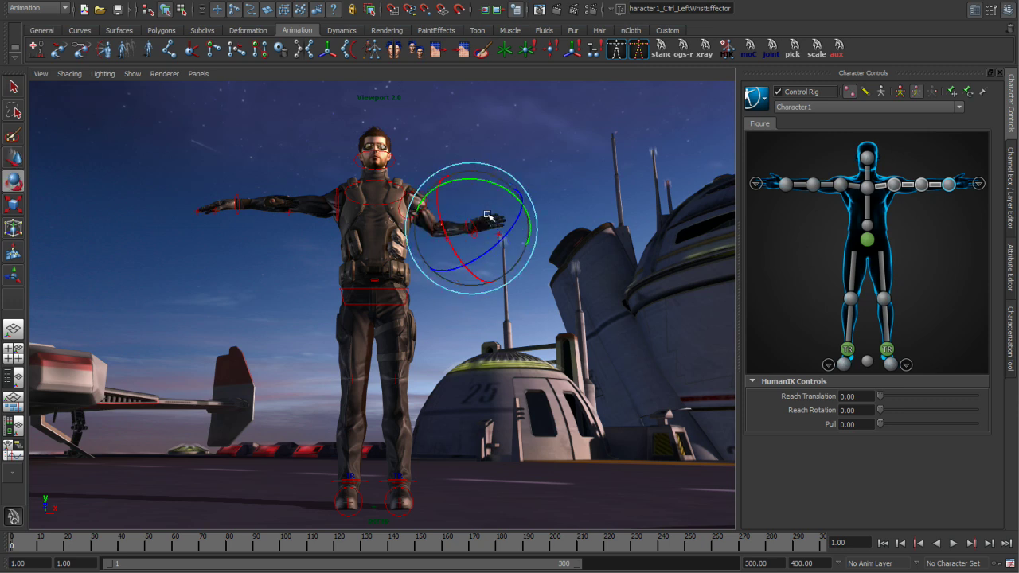
{"action": "left_click", "coordinate": [922, 185]}
{"action": "mouse_move", "coordinate": [463, 216]}
{"action": "left_mouse_down"}
{"action": "mouse_move", "coordinate": [476, 205]}
{"action": "mouse_move", "coordinate": [496, 237]}
{"action": "mouse_move", "coordinate": [445, 218]}
{"action": "mouse_move", "coordinate": [449, 208]}
{"action": "left_mouse_up"}
{"action": "key", "text": "w"}
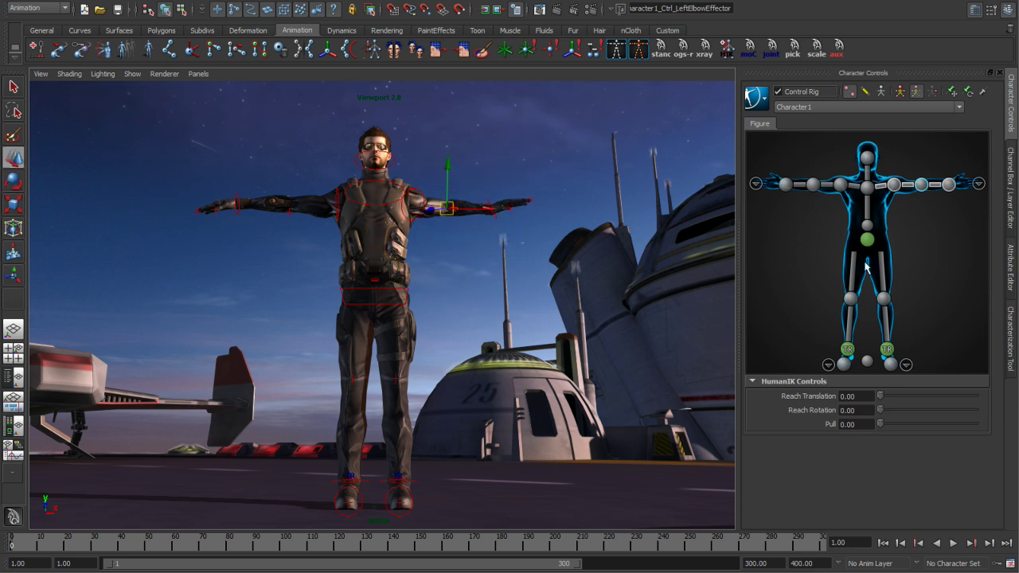
- Switch the control rig to Full Body mode and move the left wrist effector slightly down and inward
{"action": "left_click", "coordinate": [899, 92]}
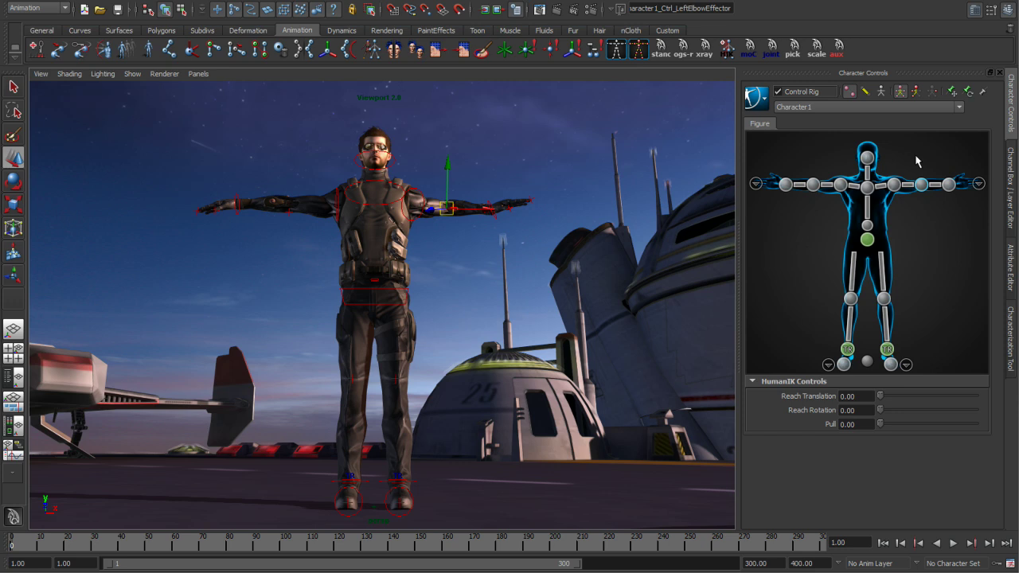
{"action": "left_click", "coordinate": [947, 185]}
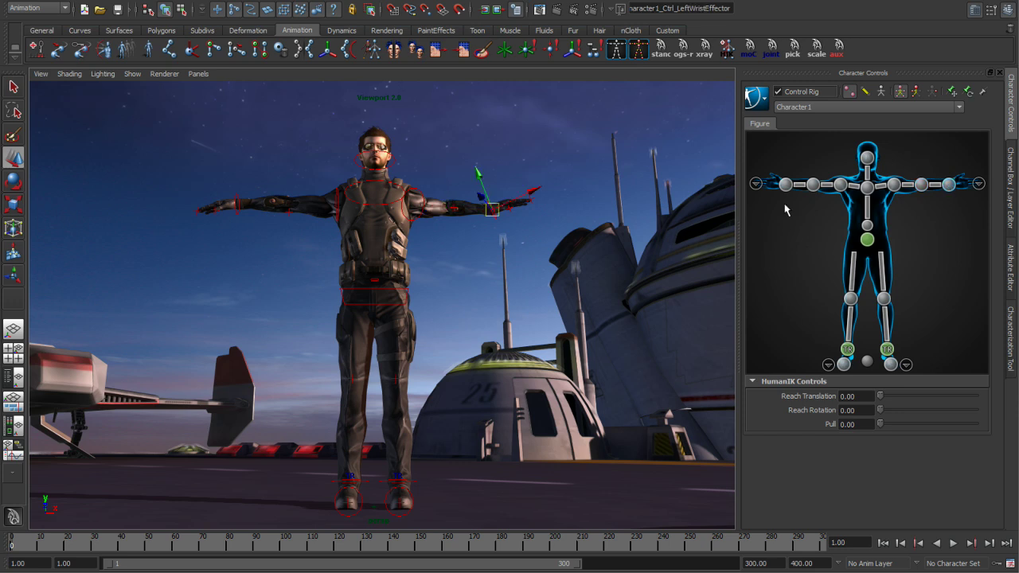
{"action": "mouse_move", "coordinate": [488, 211]}
{"action": "left_mouse_down"}
{"action": "mouse_move", "coordinate": [450, 214]}
{"action": "mouse_move", "coordinate": [451, 407]}
{"action": "mouse_move", "coordinate": [477, 221]}
{"action": "left_mouse_up"}
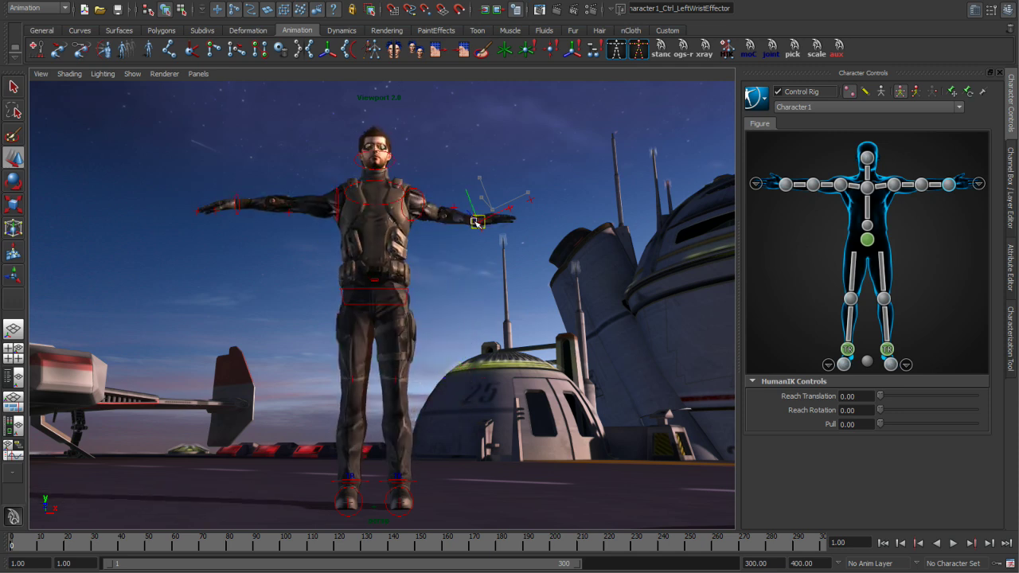
{"action": "left_click", "coordinate": [795, 237]}
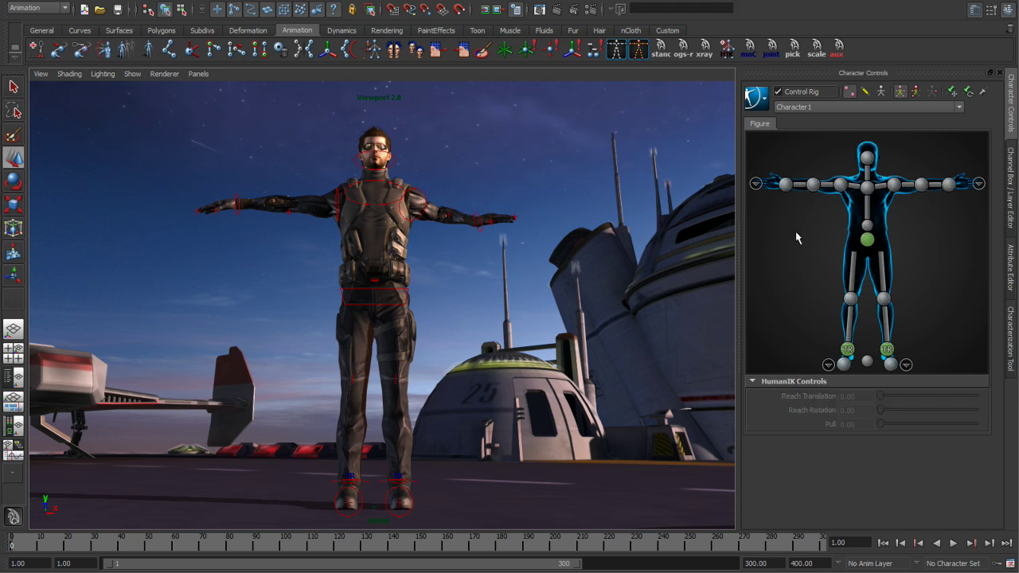
- Pin the translation and rotation of the right wrist effector
{"action": "left_click", "coordinate": [784, 185]}
{"action": "left_click", "coordinate": [952, 91]}
{"action": "left_click", "coordinate": [968, 92]}
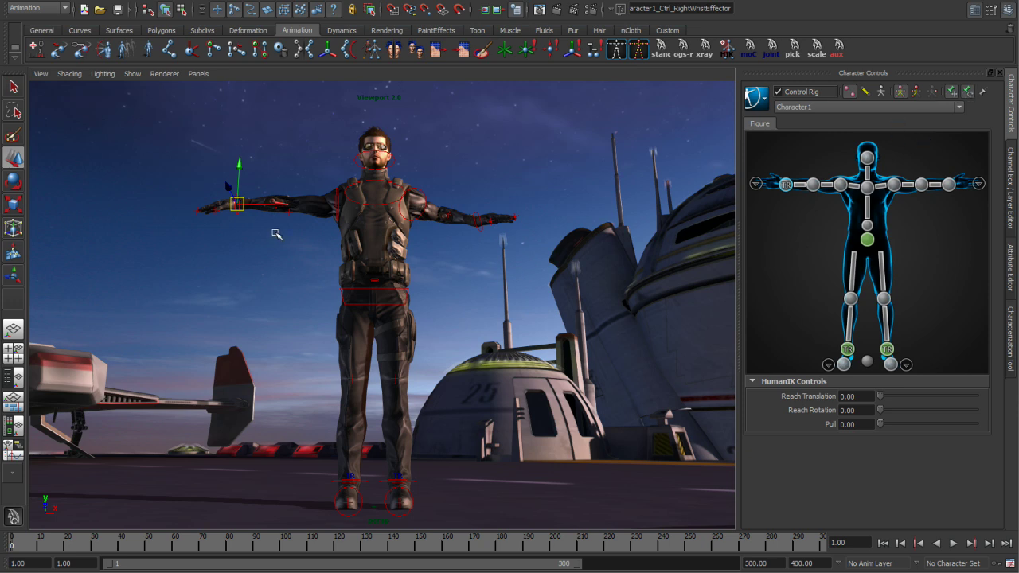
- Unpin both translation and rotation of the right wrist effector and try moving the left ankle effector
{"action": "right_click", "coordinate": [238, 208]}
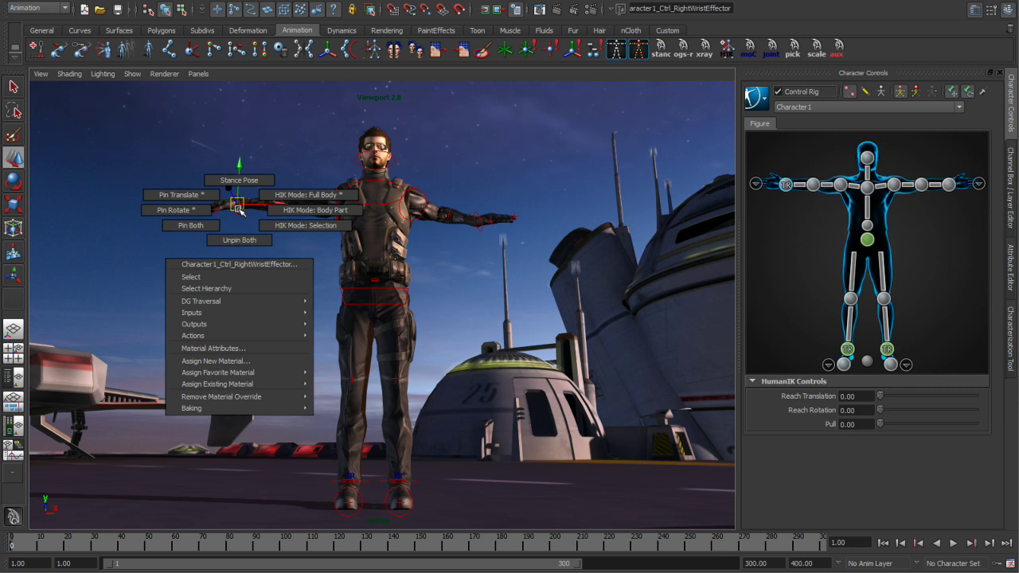
{"action": "left_click", "coordinate": [239, 240]}
{"action": "left_click", "coordinate": [400, 477]}
{"action": "mouse_move", "coordinate": [444, 483]}
{"action": "left_mouse_down"}
{"action": "mouse_move", "coordinate": [620, 502]}
{"action": "mouse_move", "coordinate": [444, 502]}
{"action": "left_mouse_up"}
- Pin both translation and rotation of the right wrist effector and test the pin by moving the left ankle and wrist effectors
{"action": "right_click", "coordinate": [239, 210]}
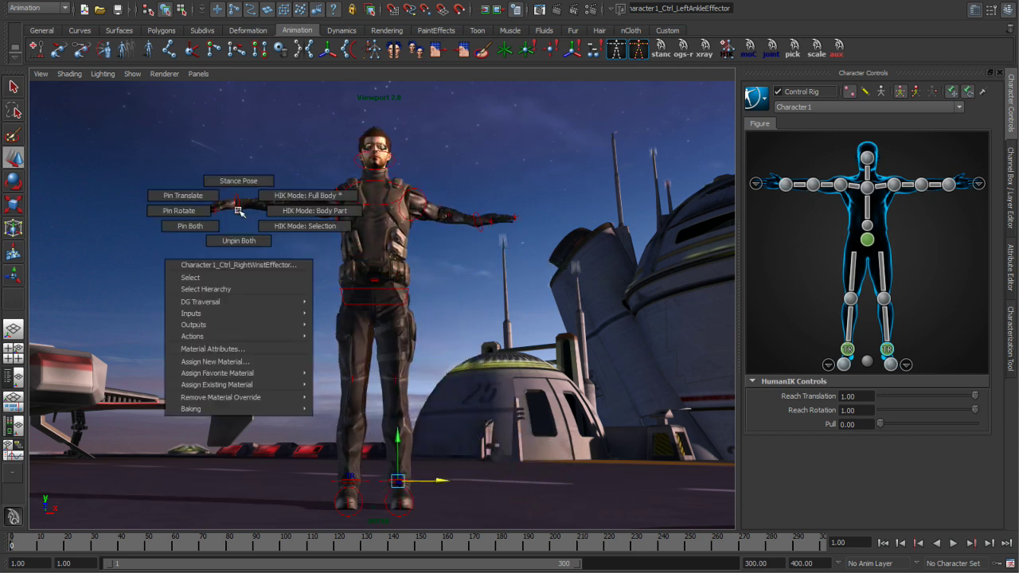
{"action": "left_click", "coordinate": [204, 227]}
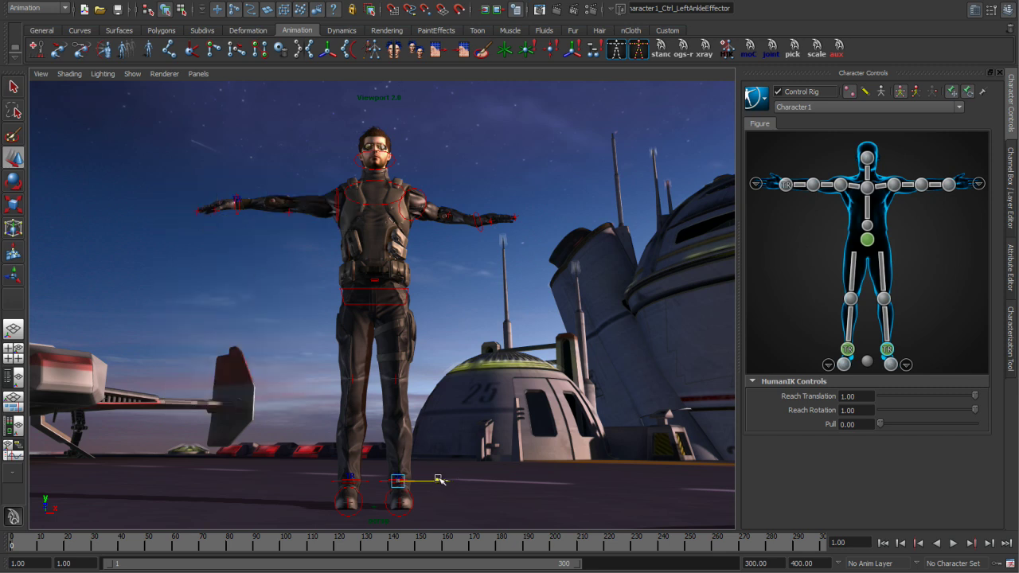
{"action": "left_click_drag", "start_coordinate": [467, 484], "coordinate": [444, 495]}
{"action": "right_click_drag", "start_coordinate": [235, 209], "coordinate": [237, 236]}
{"action": "mouse_move", "coordinate": [445, 481]}
{"action": "left_mouse_down"}
{"action": "mouse_move", "coordinate": [555, 487]}
{"action": "mouse_move", "coordinate": [430, 487]}
{"action": "mouse_move", "coordinate": [439, 485]}
{"action": "left_mouse_up"}
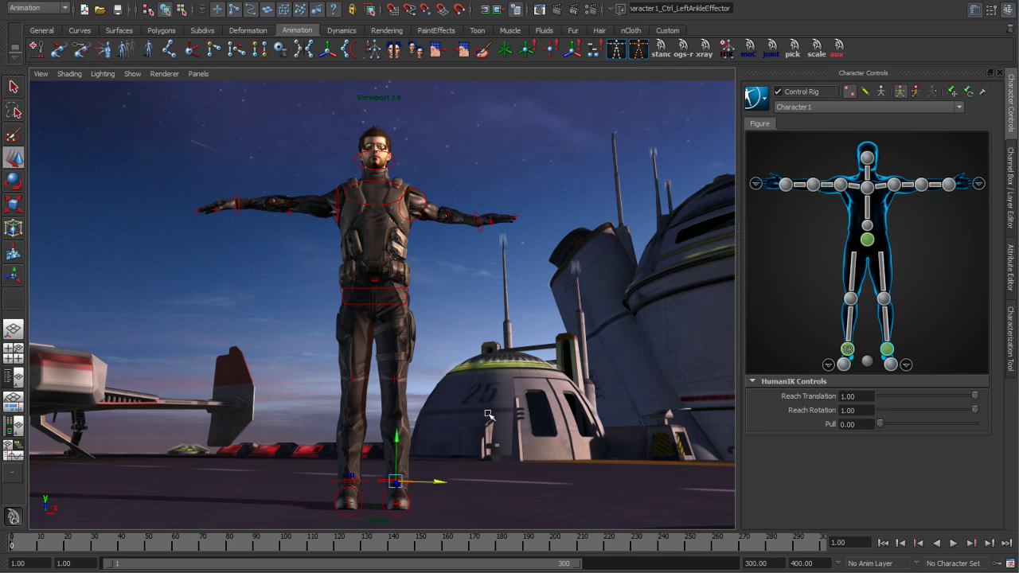
{"action": "left_click_drag", "start_coordinate": [439, 345], "coordinate": [452, 344], "text": "alt"}
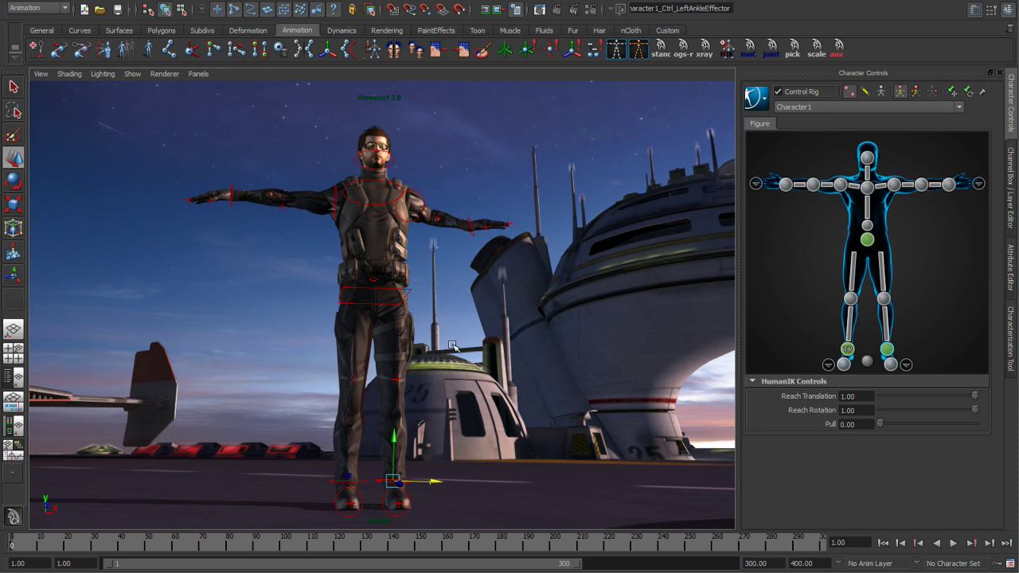
{"action": "left_click_drag", "start_coordinate": [519, 335], "coordinate": [497, 348], "text": "alt"}
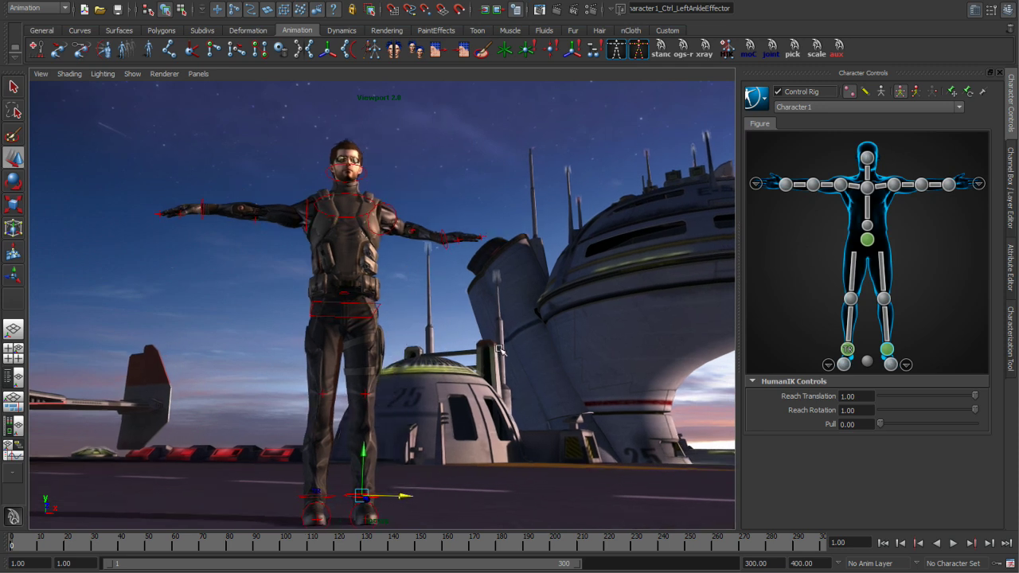
- Play back the motion-captured mannequin's animation beside the game character and stop it at frame 153
{"action": "right_click_drag", "start_coordinate": [575, 344], "coordinate": [450, 342], "text": "alt"}
{"action": "middle_click_drag", "start_coordinate": [451, 342], "coordinate": [350, 360], "text": "alt"}
{"action": "right_click_drag", "start_coordinate": [543, 366], "coordinate": [430, 371], "text": "alt"}
{"action": "middle_click_drag", "start_coordinate": [430, 371], "coordinate": [319, 412], "text": "alt"}
{"action": "right_click_drag", "start_coordinate": [503, 385], "coordinate": [438, 389], "text": "alt"}
{"action": "left_click_drag", "start_coordinate": [438, 389], "coordinate": [438, 393], "text": "alt"}
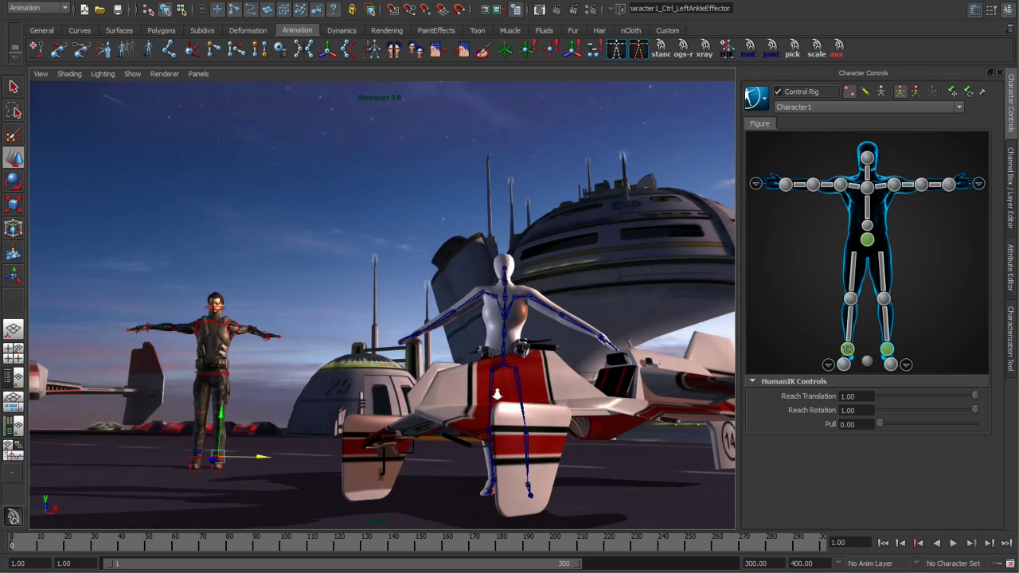
{"action": "right_click_drag", "start_coordinate": [486, 395], "coordinate": [430, 392], "text": "alt"}
{"action": "left_click_drag", "start_coordinate": [430, 393], "coordinate": [396, 395], "text": "alt"}
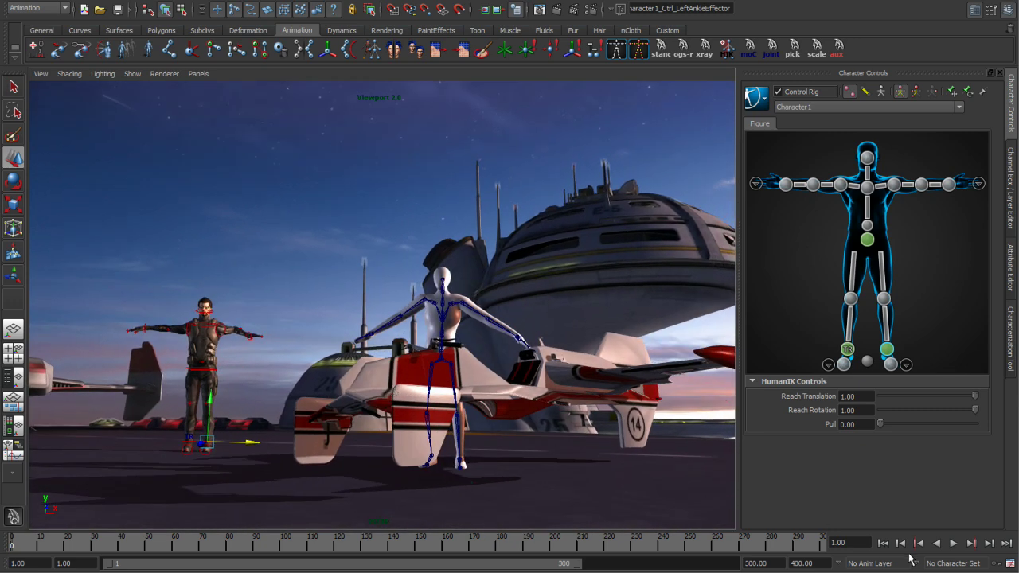
{"action": "left_click", "coordinate": [954, 544]}
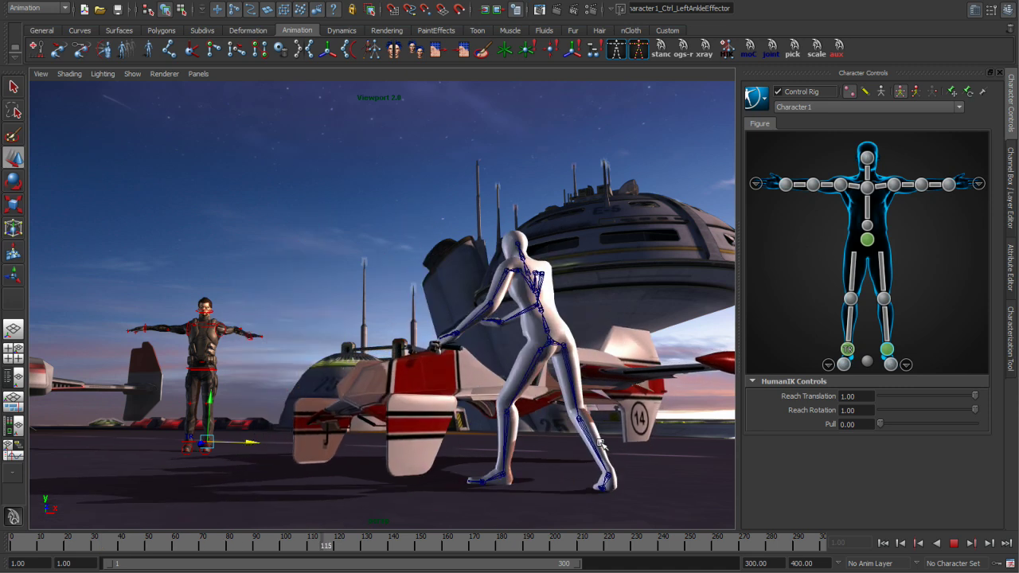
{"action": "left_click", "coordinate": [954, 544]}
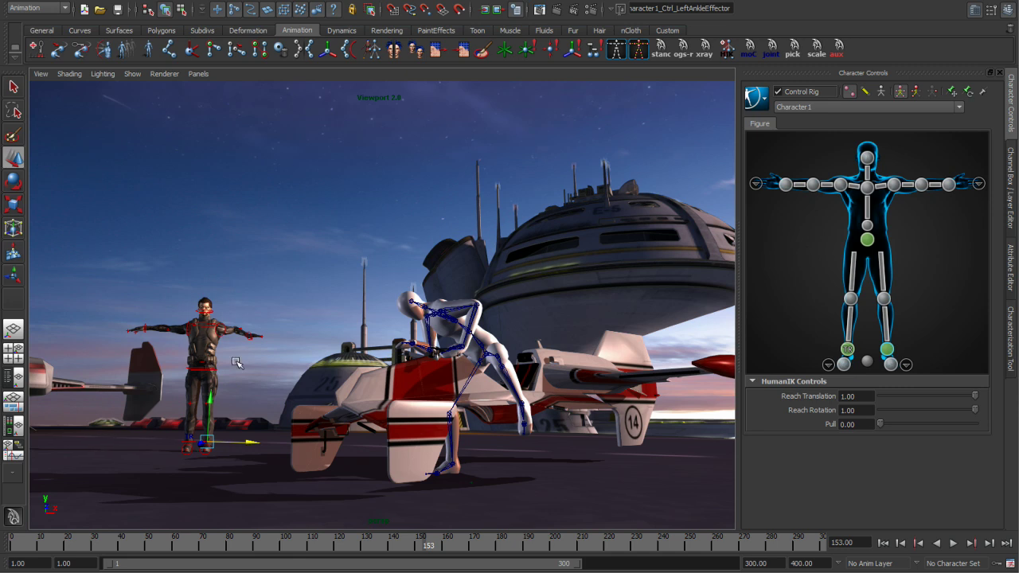
- Set Character1's source to mocap__mocap and hide the white mocap mesh
{"action": "left_click", "coordinate": [765, 104]}
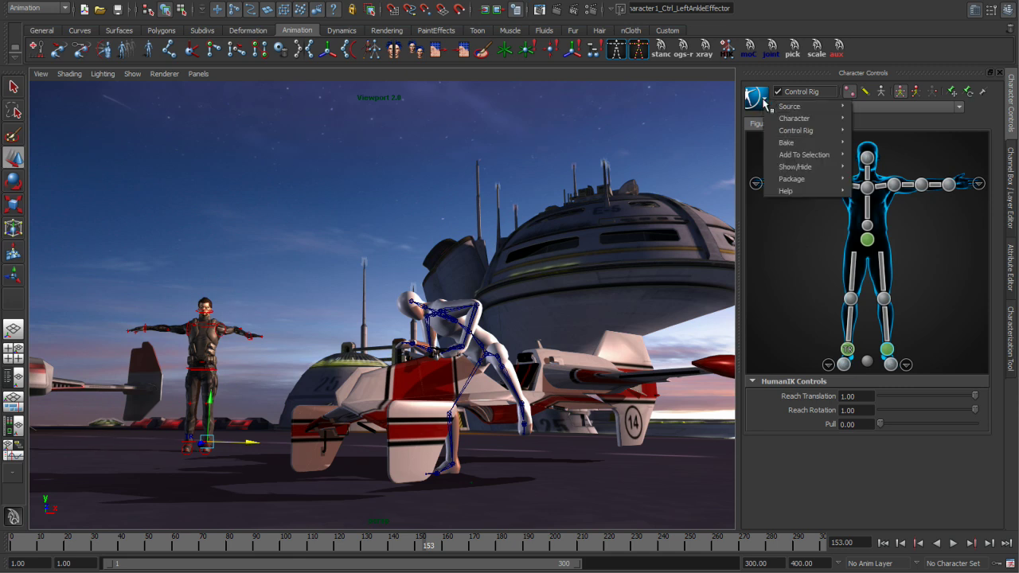
{"action": "mouse_move", "coordinate": [769, 108]}
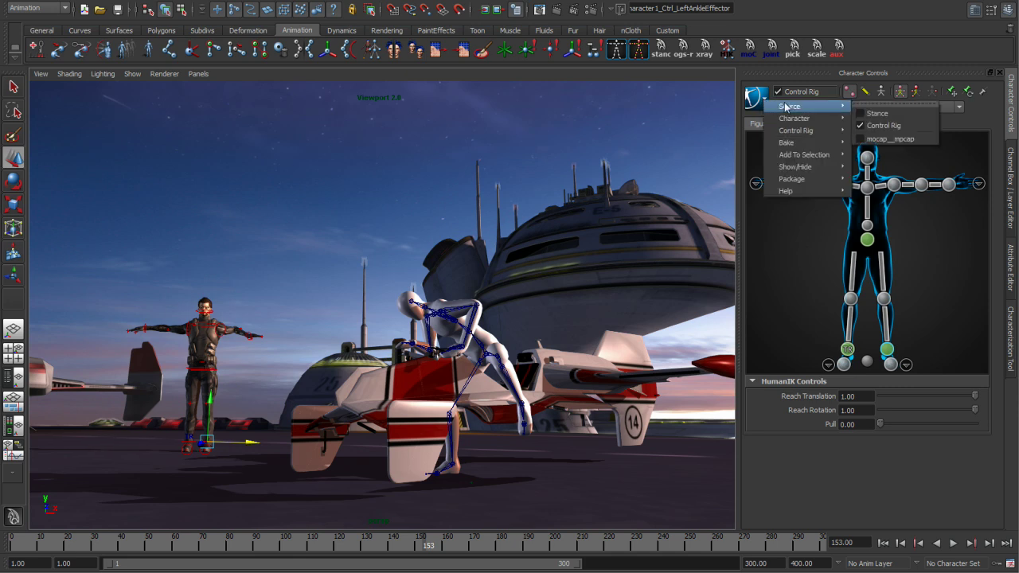
{"action": "left_click", "coordinate": [899, 139]}
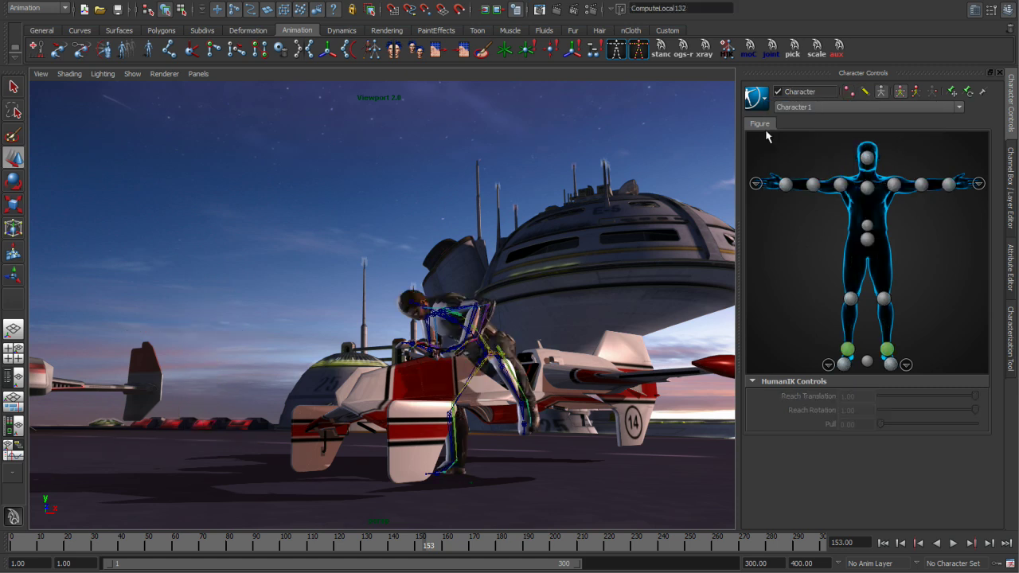
{"action": "left_click", "coordinate": [748, 52]}
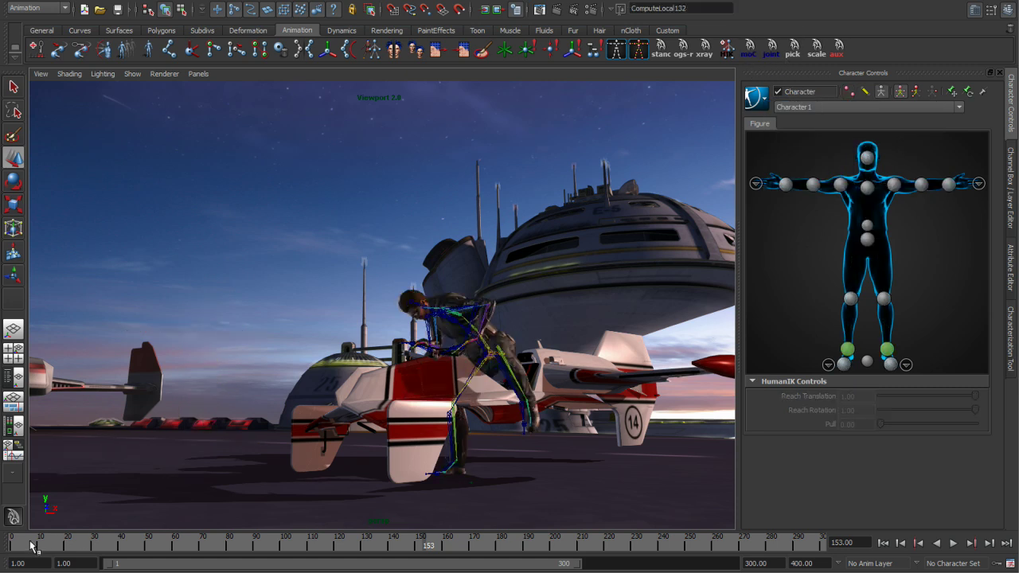
- Preview the retargeted animation, examine the character up close at frame 35, and check its skeleton mapping in the Characterization Tool
{"action": "left_click", "coordinate": [30, 543]}
{"action": "key", "text": "alt+v"}
{"action": "left_click_drag", "start_coordinate": [76, 547], "coordinate": [109, 547]}
{"action": "left_click_drag", "start_coordinate": [359, 378], "coordinate": [378, 386], "text": "alt"}
{"action": "right_click_drag", "start_coordinate": [379, 386], "coordinate": [518, 388], "text": "alt"}
{"action": "middle_click_drag", "start_coordinate": [518, 390], "coordinate": [498, 352], "text": "alt"}
{"action": "right_click_drag", "start_coordinate": [455, 360], "coordinate": [493, 366], "text": "alt"}
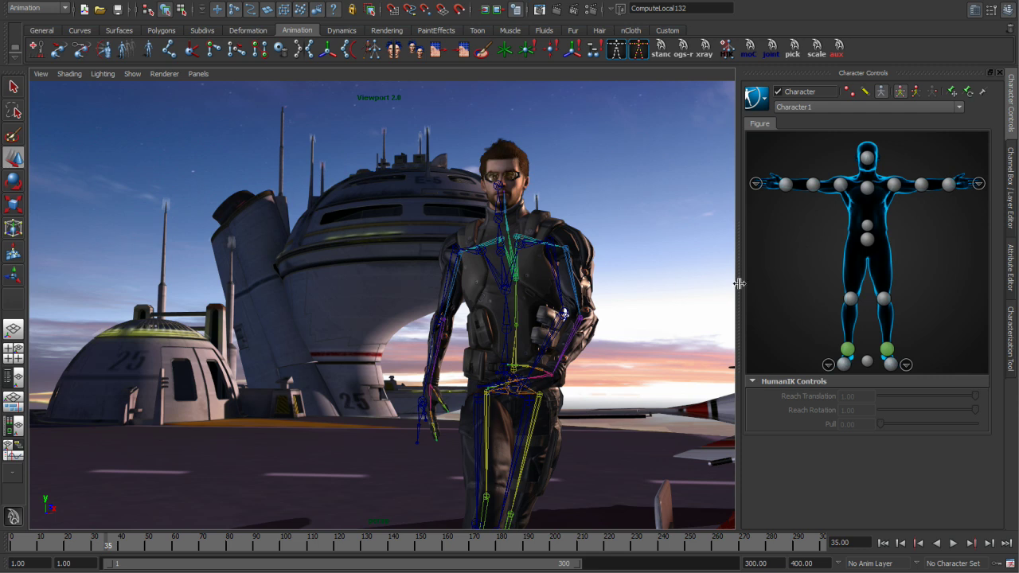
{"action": "left_click", "coordinate": [1009, 342]}
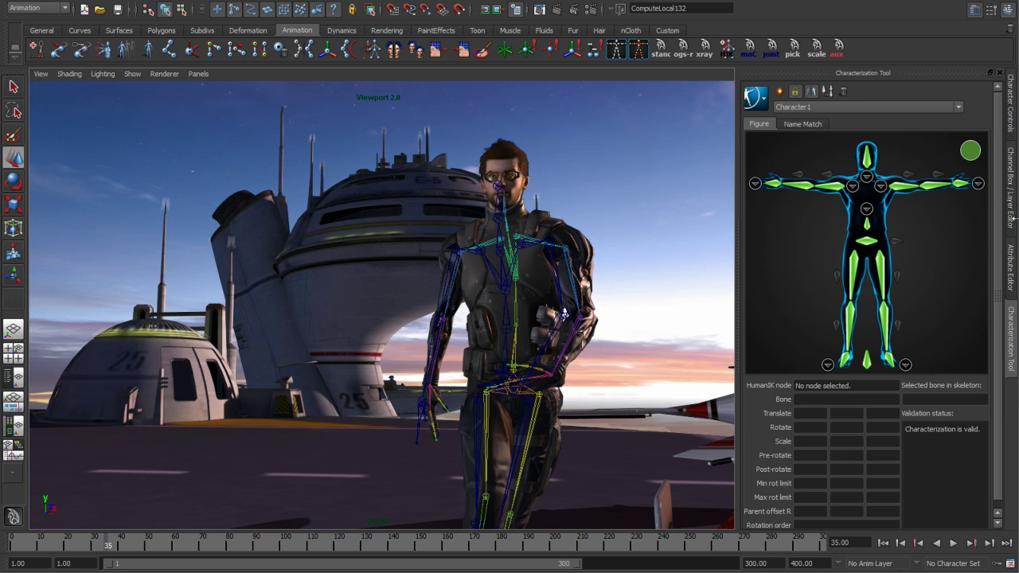
{"action": "left_click", "coordinate": [1013, 118]}
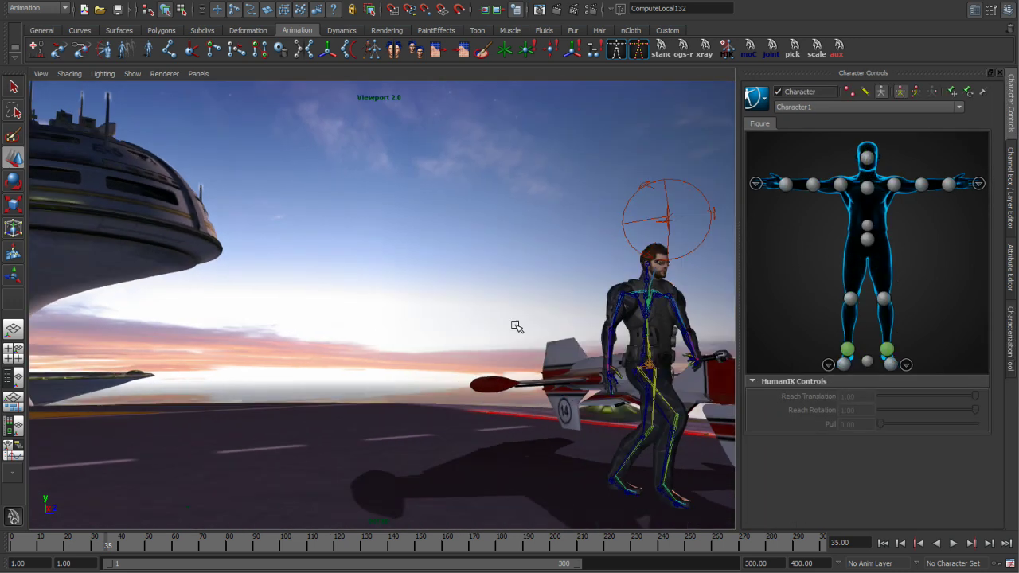
- Scale the character's Jensen_Reference node down uniformly to about 0.636
{"action": "middle_click_drag", "start_coordinate": [516, 326], "coordinate": [393, 321], "text": "alt"}
{"action": "left_click_drag", "start_coordinate": [393, 320], "coordinate": [505, 290], "text": "alt"}
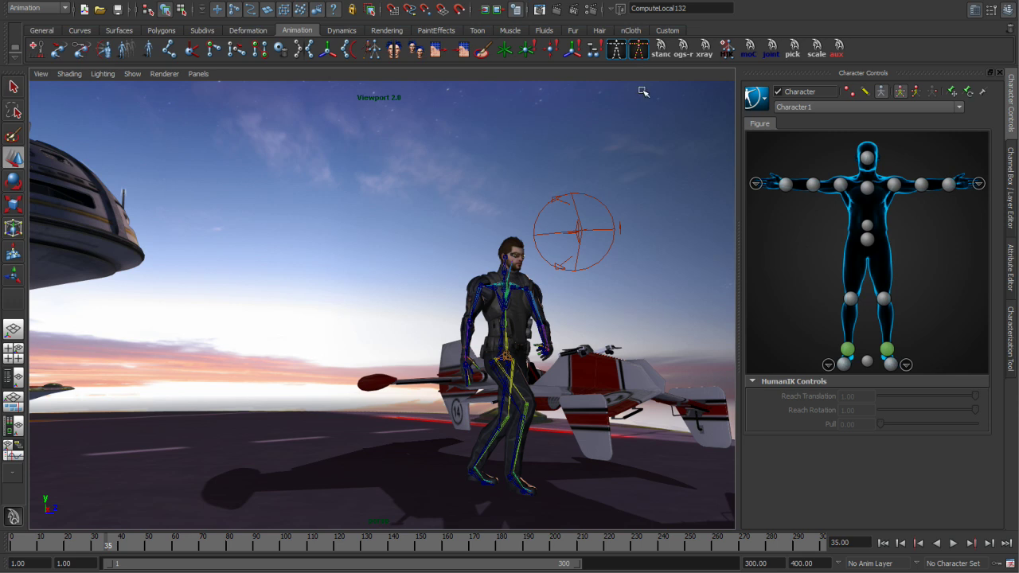
{"action": "left_click", "coordinate": [481, 348]}
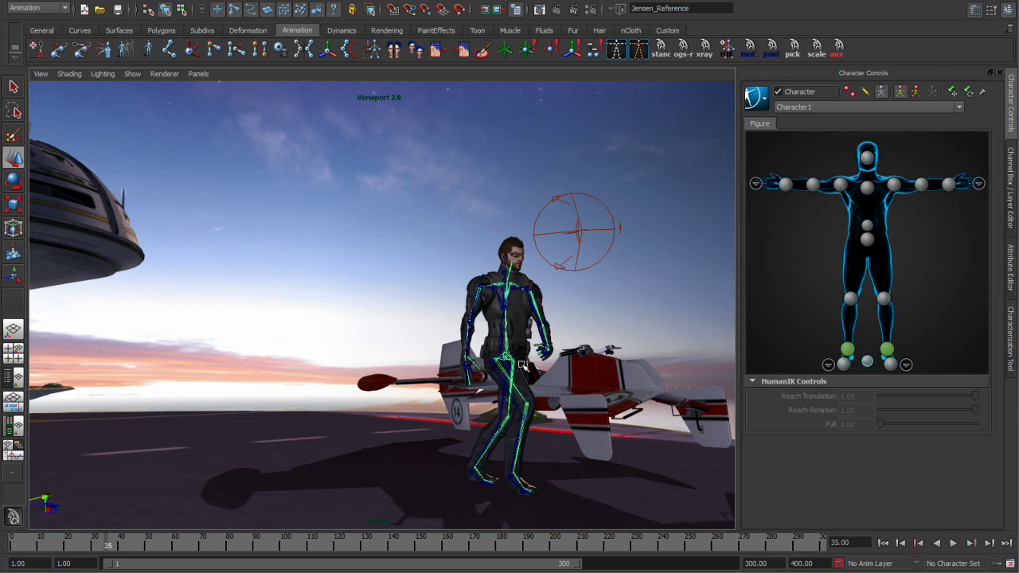
{"action": "key", "text": "r"}
{"action": "middle_click_drag", "start_coordinate": [538, 375], "coordinate": [484, 392]}
{"action": "left_click_drag", "start_coordinate": [483, 394], "coordinate": [296, 472], "text": "alt"}
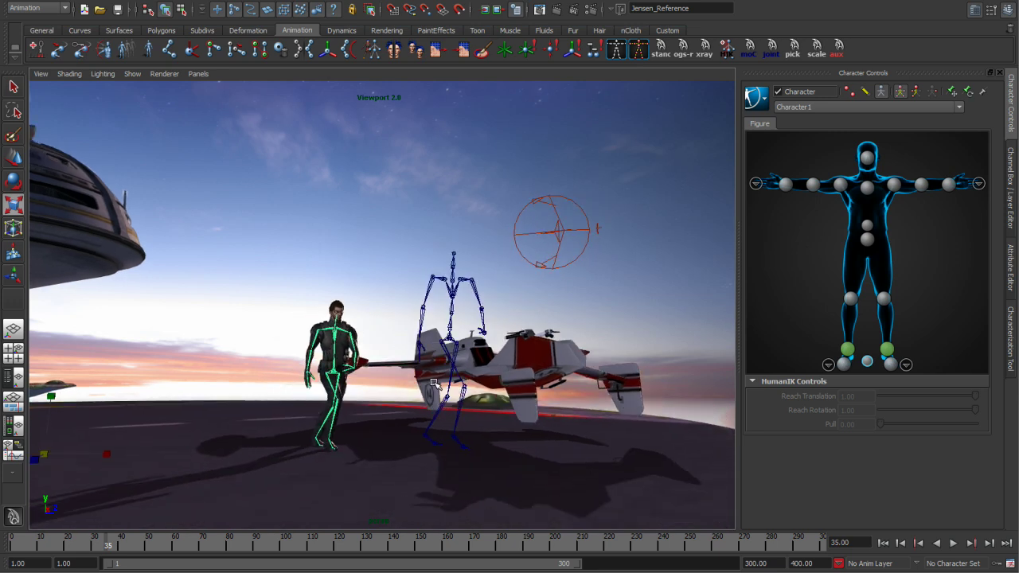
- Play and scrub the animation to compare the scaled character with the mocap skeleton at frames 172 and 38
{"action": "key", "text": "alt+v"}
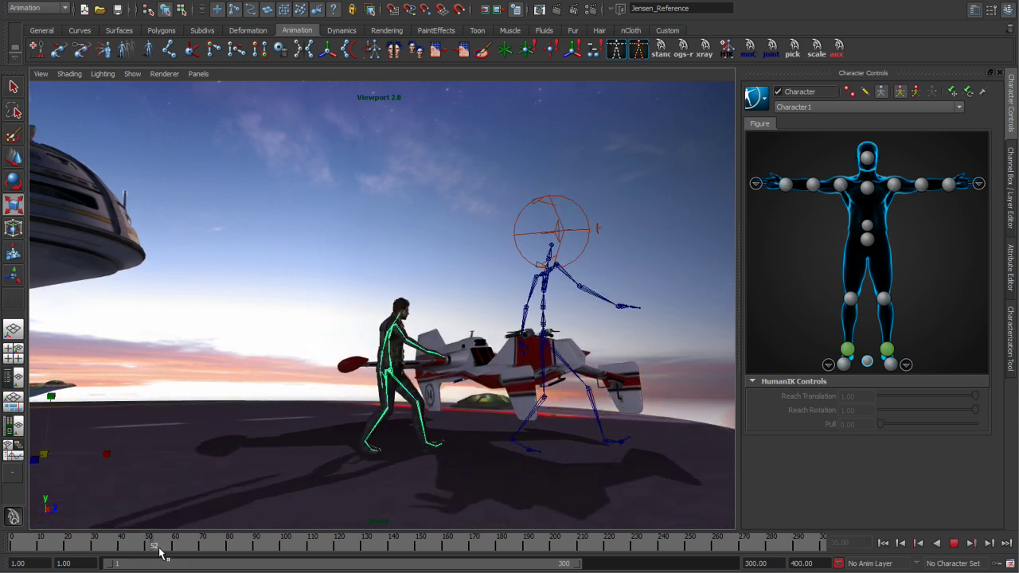
{"action": "mouse_move", "coordinate": [182, 555]}
{"action": "left_mouse_down"}
{"action": "mouse_move", "coordinate": [234, 555]}
{"action": "mouse_move", "coordinate": [115, 555]}
{"action": "mouse_move", "coordinate": [481, 560]}
{"action": "left_mouse_up"}
{"action": "left_click_drag", "start_coordinate": [516, 441], "coordinate": [361, 409], "text": "alt"}
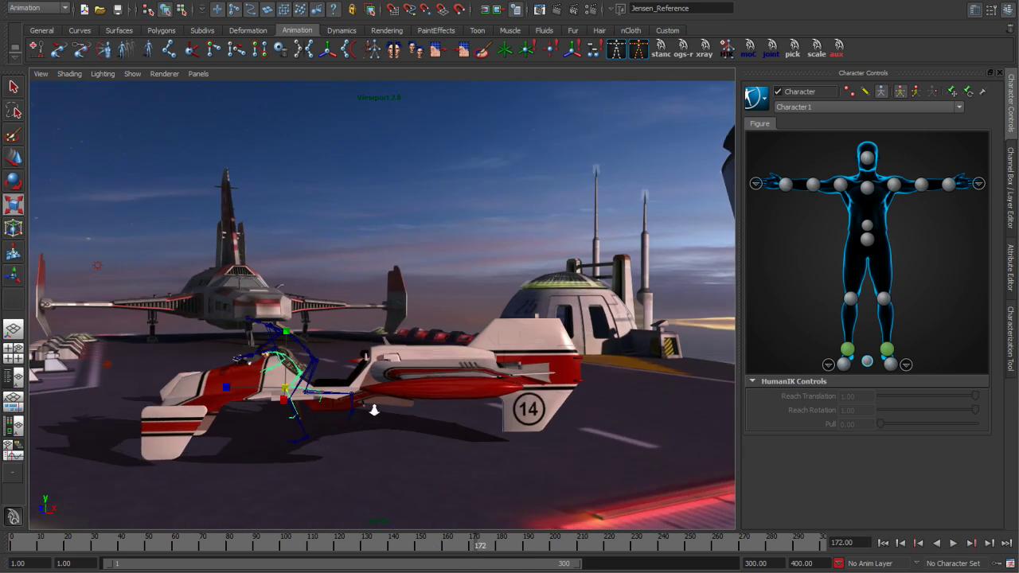
{"action": "right_click_drag", "start_coordinate": [362, 409], "coordinate": [485, 409], "text": "alt"}
{"action": "mouse_move", "coordinate": [485, 409]}
{"action": "left_mouse_down", "text": "alt"}
{"action": "mouse_move", "coordinate": [477, 417]}
{"action": "mouse_move", "coordinate": [490, 418]}
{"action": "left_mouse_up", "text": "alt"}
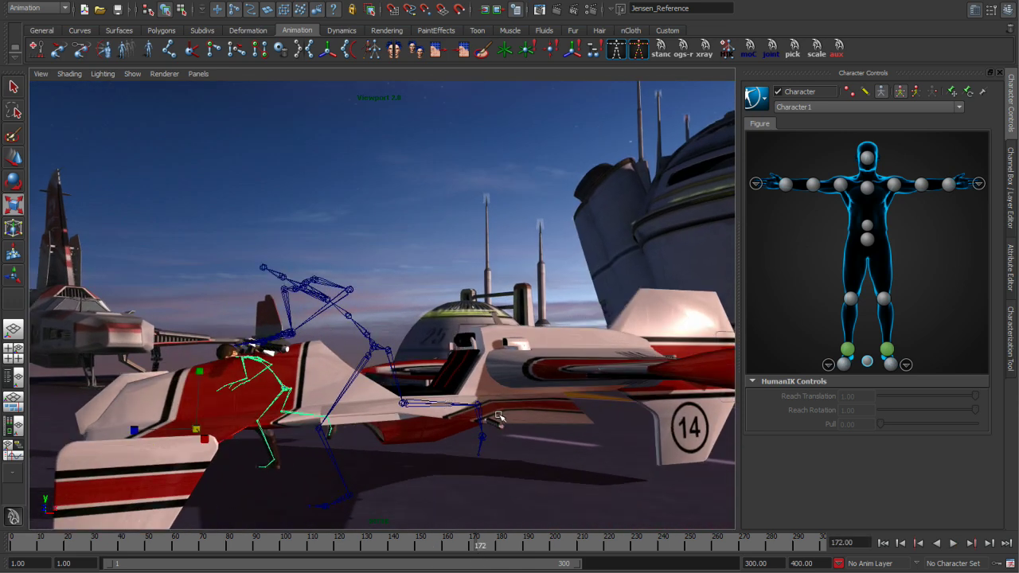
{"action": "key", "text": "alt+v"}
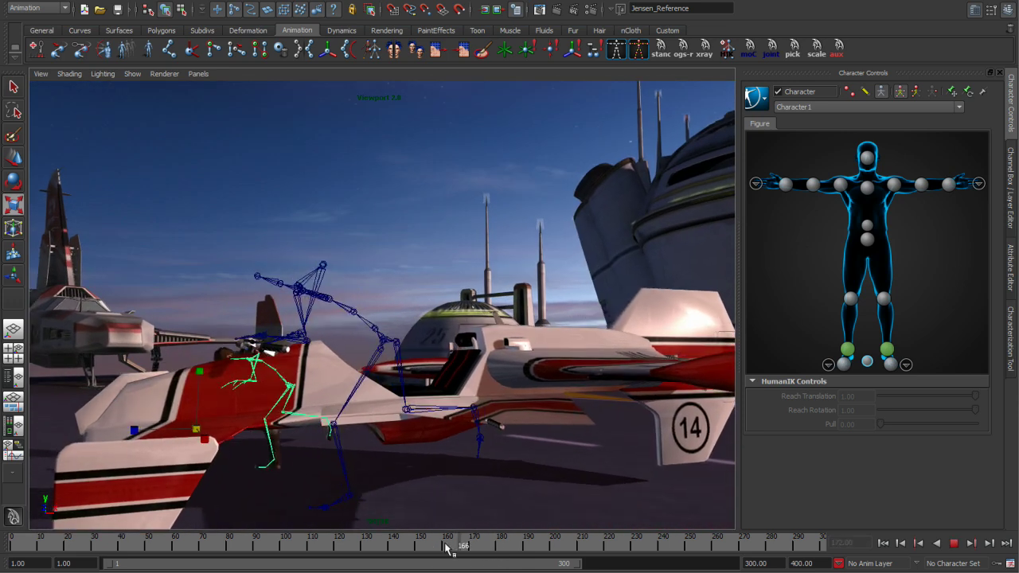
{"action": "left_click_drag", "start_coordinate": [334, 546], "coordinate": [113, 527]}
{"action": "left_click_drag", "start_coordinate": [232, 387], "coordinate": [330, 358], "text": "alt"}
{"action": "right_click_drag", "start_coordinate": [331, 358], "coordinate": [332, 352], "text": "alt"}
{"action": "left_click_drag", "start_coordinate": [331, 352], "coordinate": [335, 374], "text": "alt"}
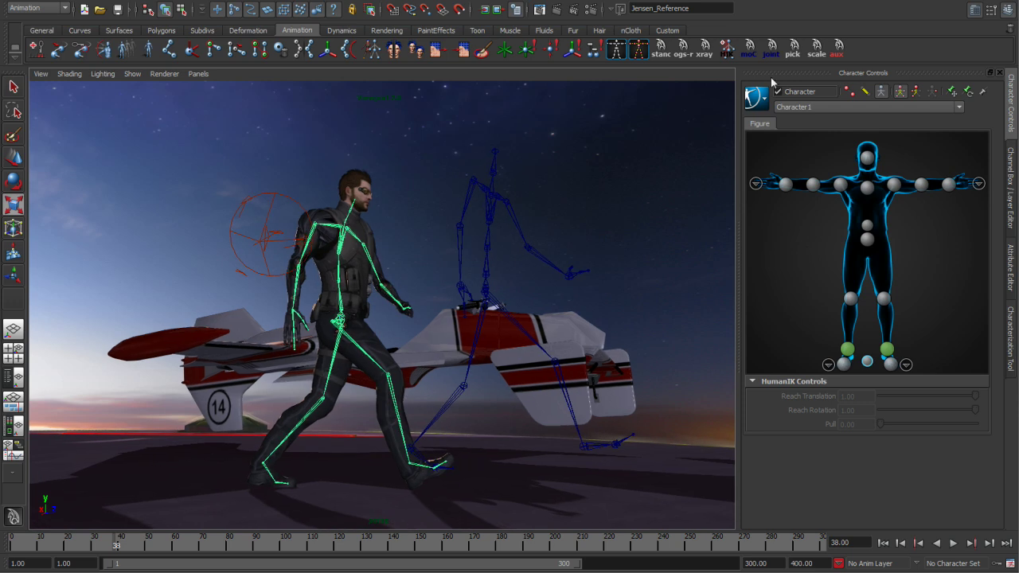
- Dock the Character Controls on the opposite side of the viewport and show the Retarget Specific attributes of HIKproperties1
{"action": "left_click_drag", "start_coordinate": [757, 74], "coordinate": [60, 76]}
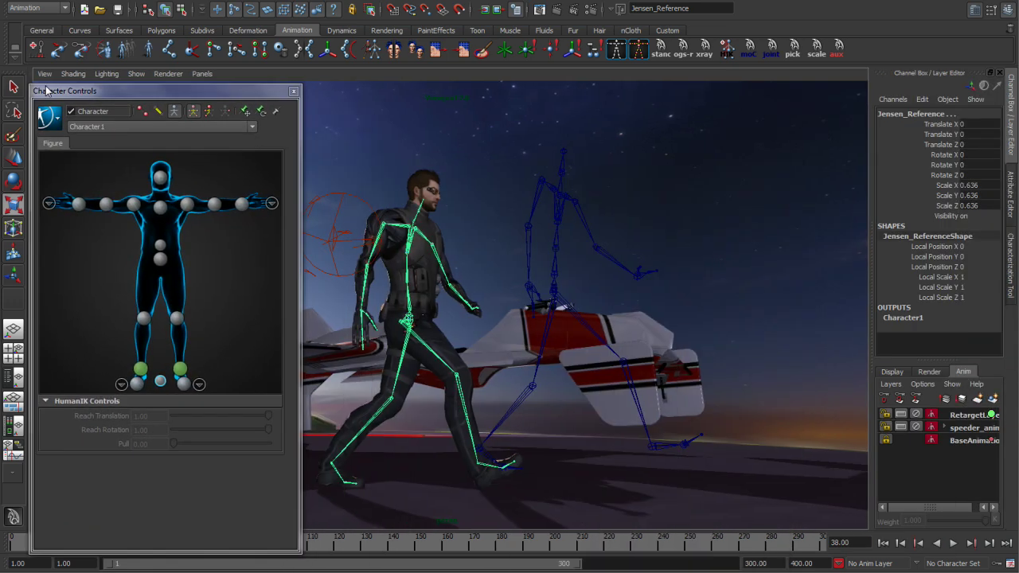
{"action": "left_click", "coordinate": [726, 50]}
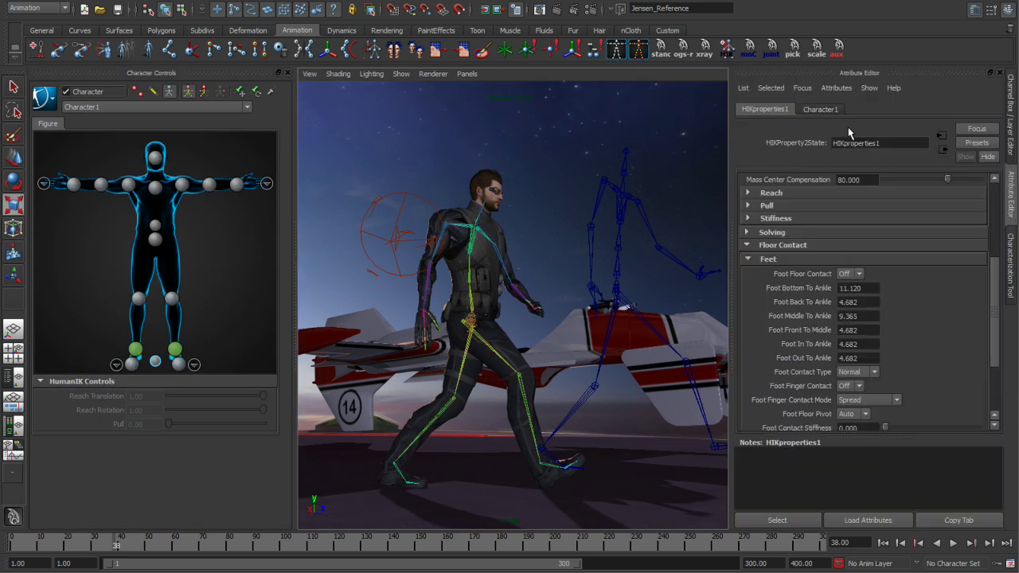
{"action": "left_click_drag", "start_coordinate": [992, 288], "coordinate": [1004, 184]}
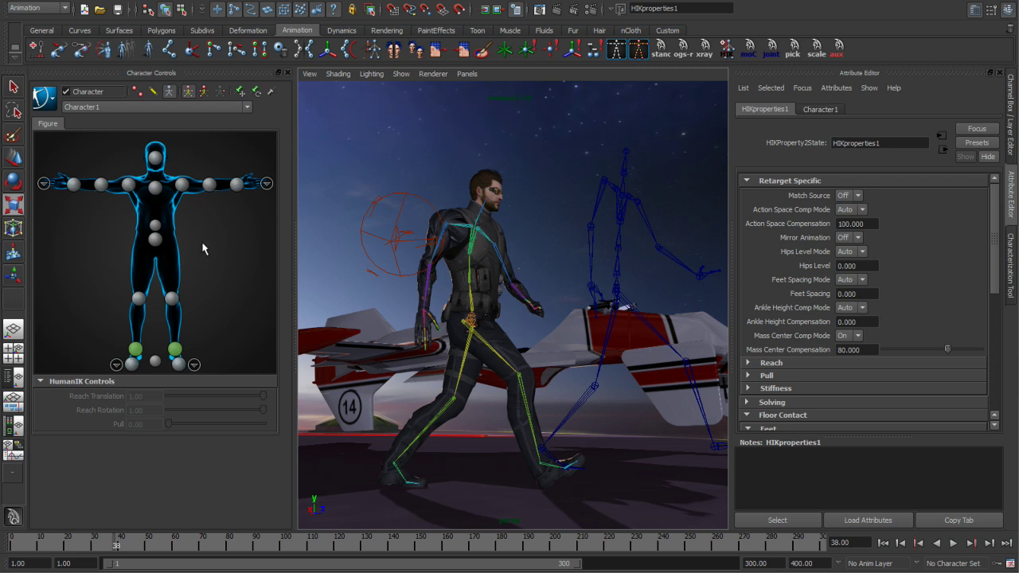
- Turn Match Source on in the Retarget Specific attributes of HIKproperties1
{"action": "left_click", "coordinate": [137, 351]}
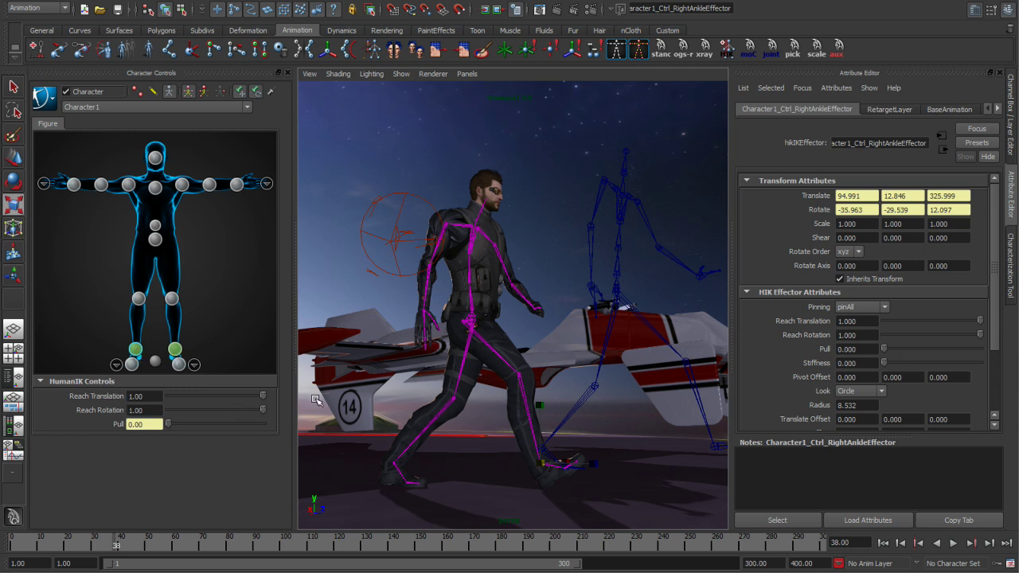
{"action": "left_click", "coordinate": [729, 53]}
{"action": "left_click", "coordinate": [863, 211]}
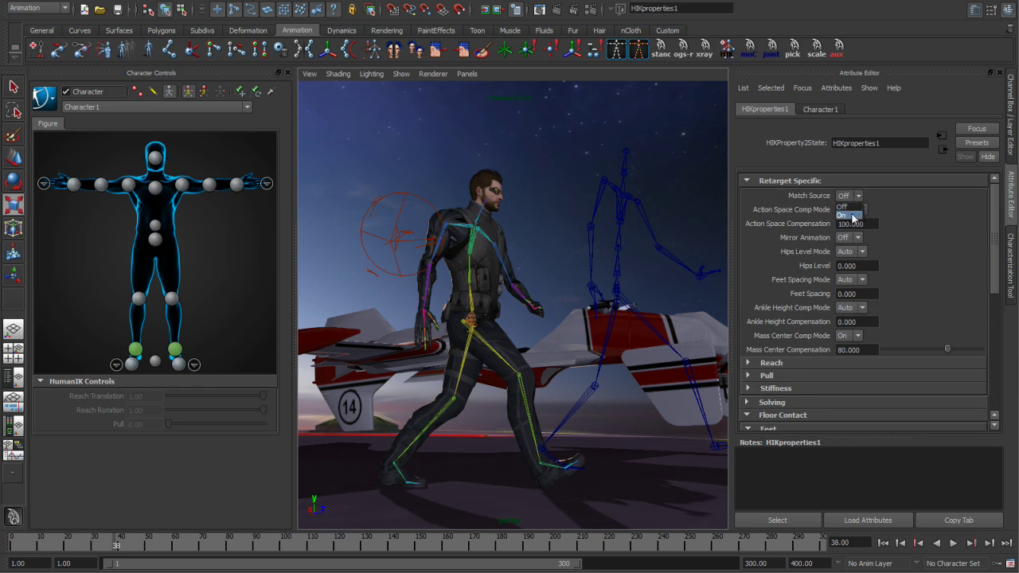
{"action": "left_click", "coordinate": [844, 216]}
{"action": "mouse_move", "coordinate": [580, 368]}
{"action": "left_mouse_down", "text": "alt"}
{"action": "mouse_move", "coordinate": [527, 354]}
{"action": "mouse_move", "coordinate": [572, 354]}
{"action": "left_mouse_up", "text": "alt"}
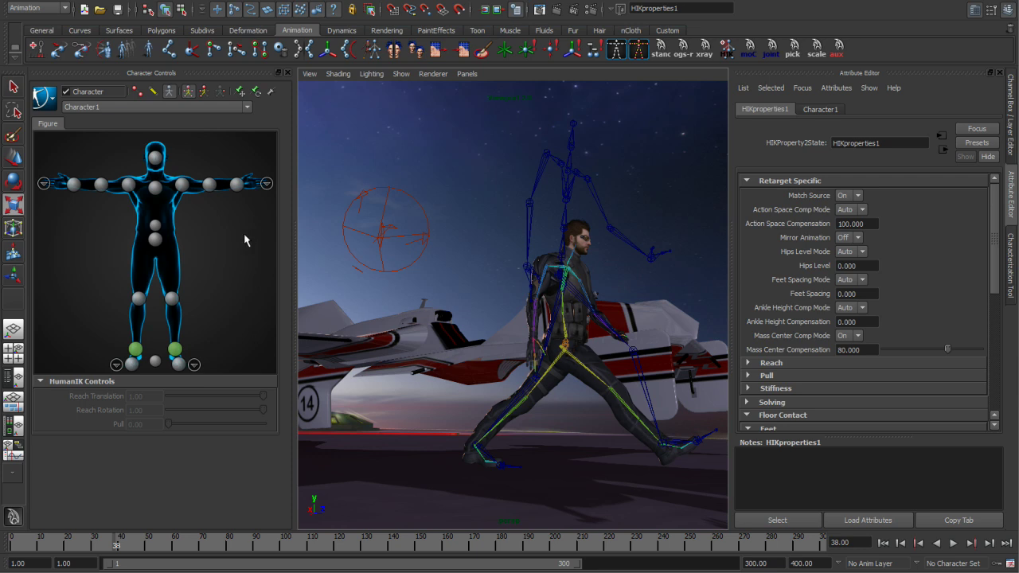
- Set the left wrist effector's Reach Translation to 0.87 and scale the character's Jensen_Reference node down further
{"action": "left_click", "coordinate": [237, 186]}
{"action": "left_click_drag", "start_coordinate": [172, 394], "coordinate": [251, 395]}
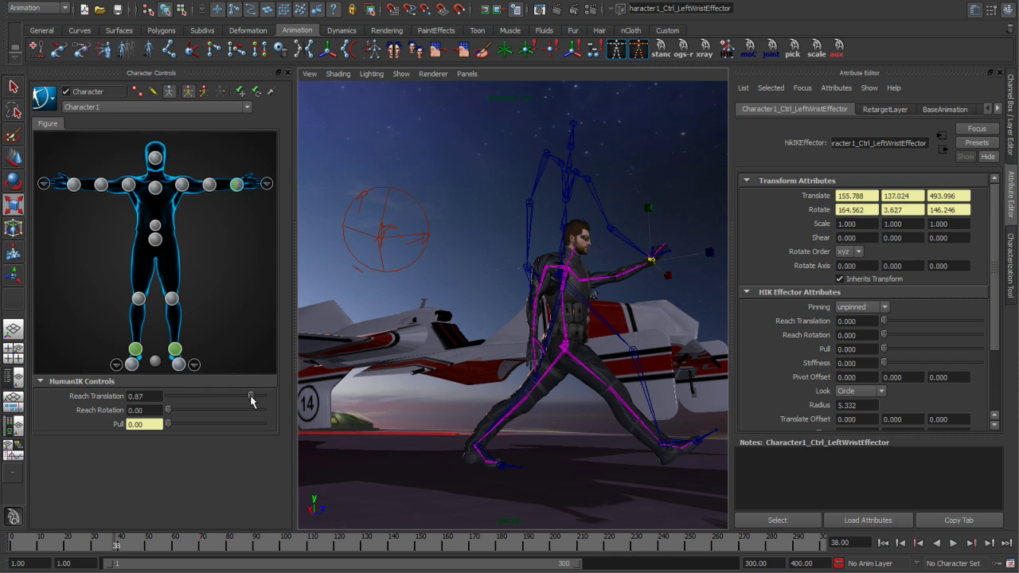
{"action": "left_click", "coordinate": [793, 52]}
{"action": "key", "text": "e"}
{"action": "key", "text": "r"}
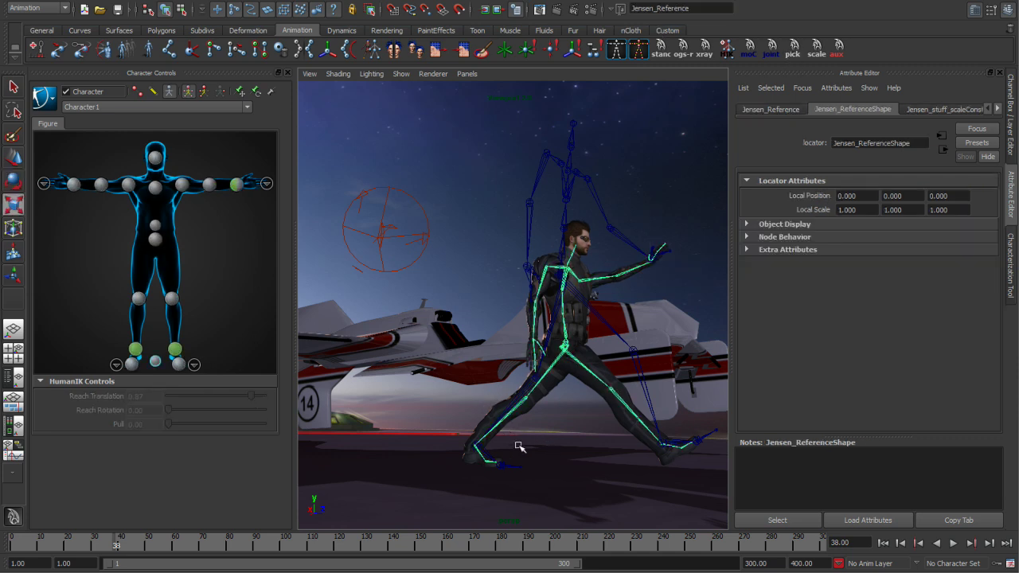
{"action": "middle_click_drag", "start_coordinate": [440, 430], "coordinate": [571, 414]}
{"action": "middle_click_drag", "start_coordinate": [617, 383], "coordinate": [587, 381], "text": "alt"}
- Set the left wrist effector's Reach Translation to 1.00 and its Pull to about 0.245
{"action": "left_click", "coordinate": [235, 186]}
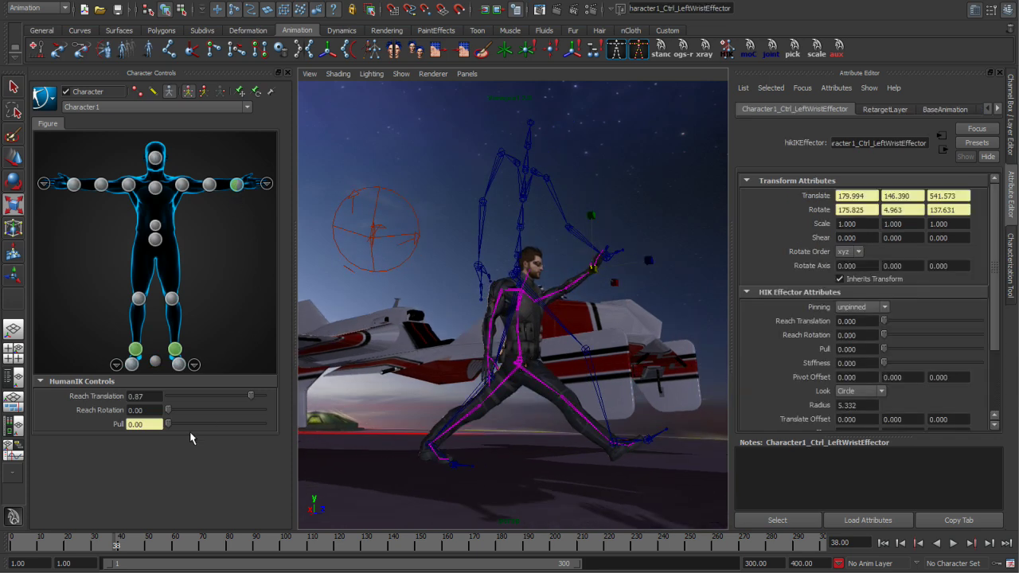
{"action": "left_click_drag", "start_coordinate": [274, 400], "coordinate": [292, 401]}
{"action": "right_click_drag", "start_coordinate": [591, 303], "coordinate": [645, 264], "text": "alt"}
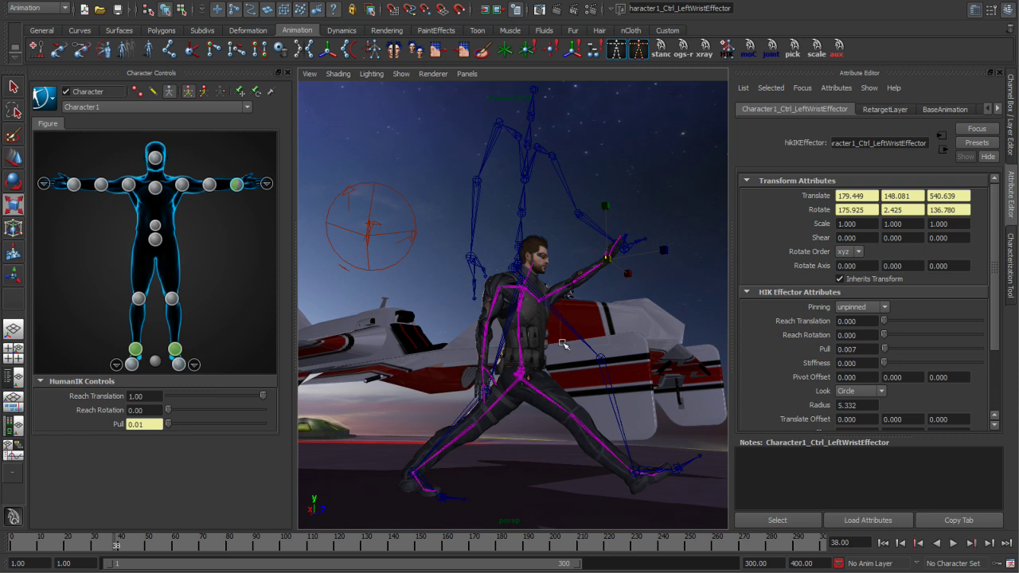
{"action": "left_click_drag", "start_coordinate": [886, 351], "coordinate": [933, 354]}
{"action": "left_click_drag", "start_coordinate": [955, 356], "coordinate": [866, 354]}
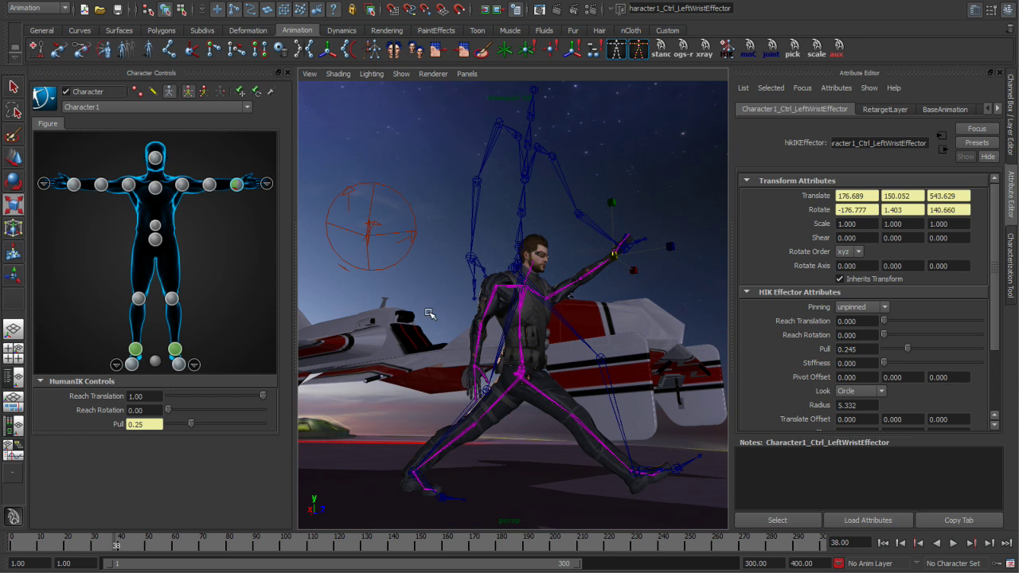
- Set the right wrist effector's Reach Translation to 1.00
{"action": "left_click", "coordinate": [64, 185]}
{"action": "left_click_drag", "start_coordinate": [168, 396], "coordinate": [350, 402]}
{"action": "left_click_drag", "start_coordinate": [637, 335], "coordinate": [573, 321], "text": "alt"}
{"action": "right_click_drag", "start_coordinate": [573, 321], "coordinate": [722, 418], "text": "alt"}
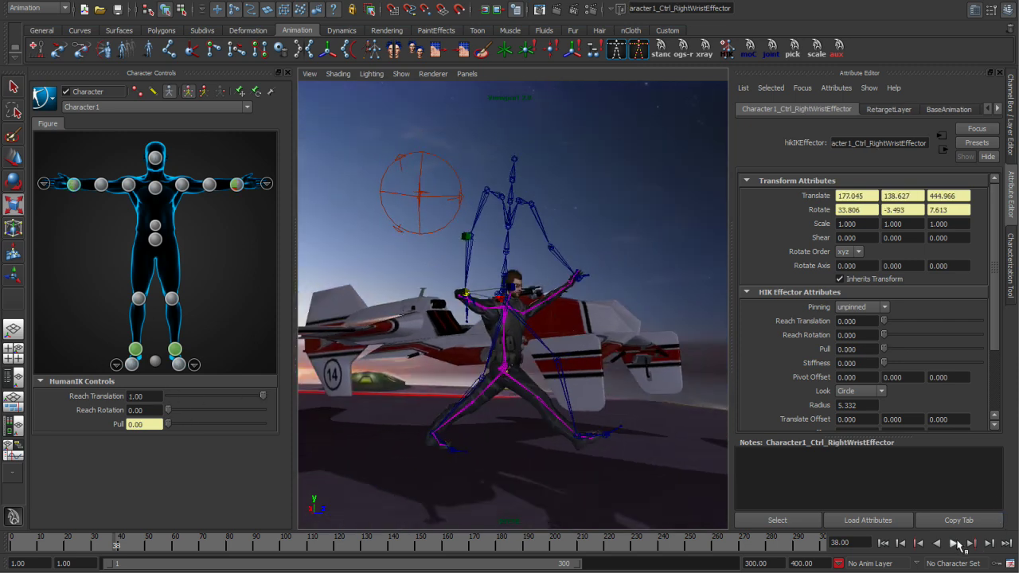
- Play the retargeted animation to check the wrists against the mocap skeleton, stopping at frame 166
{"action": "left_click", "coordinate": [953, 543]}
{"action": "left_click_drag", "start_coordinate": [541, 327], "coordinate": [518, 334], "text": "alt"}
{"action": "right_click_drag", "start_coordinate": [518, 335], "coordinate": [568, 323], "text": "alt"}
{"action": "left_click_drag", "start_coordinate": [569, 324], "coordinate": [552, 323], "text": "alt"}
{"action": "middle_click_drag", "start_coordinate": [553, 323], "coordinate": [527, 336], "text": "alt"}
{"action": "left_click_drag", "start_coordinate": [529, 337], "coordinate": [562, 327], "text": "alt"}
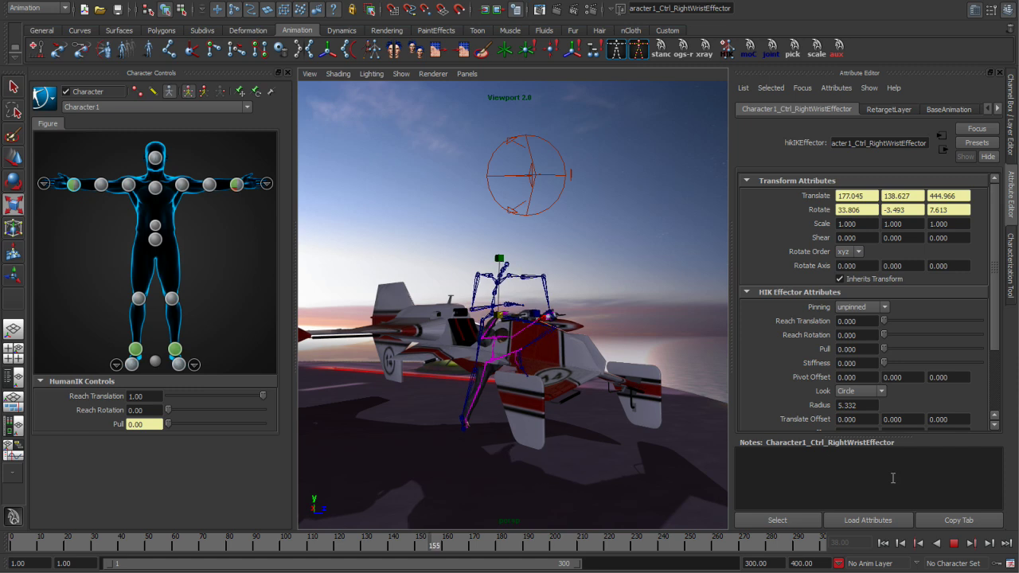
{"action": "left_click", "coordinate": [954, 545]}
- Set the left wrist effector's Reach Translation to 0.00
{"action": "left_click", "coordinate": [816, 51]}
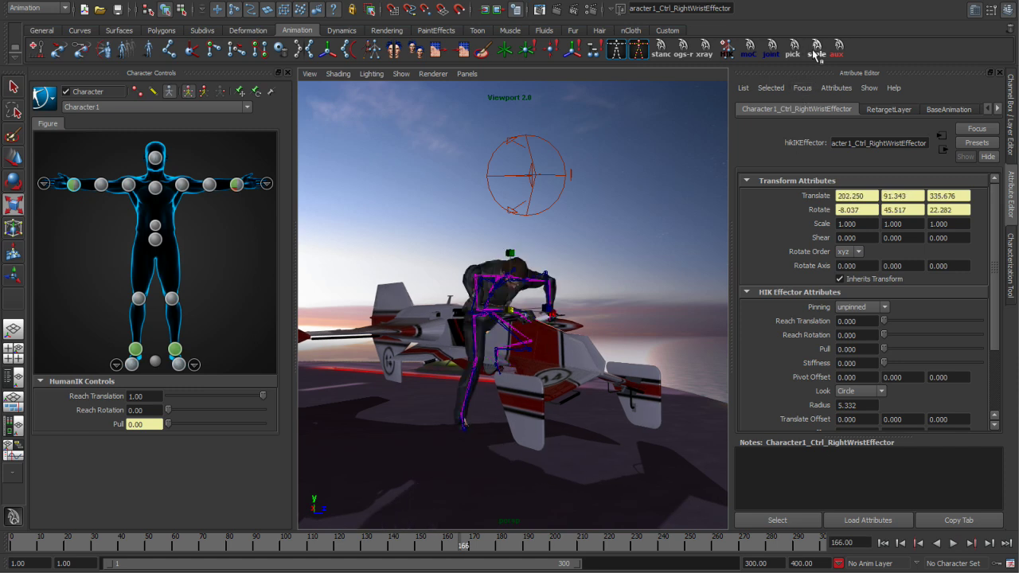
{"action": "left_click", "coordinate": [232, 184]}
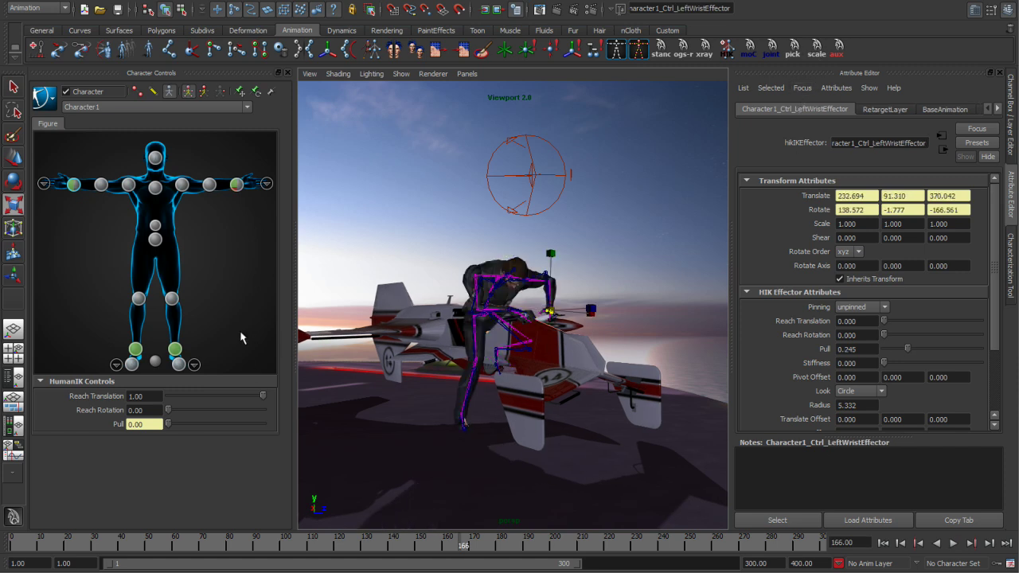
{"action": "left_click_drag", "start_coordinate": [250, 399], "coordinate": [130, 396]}
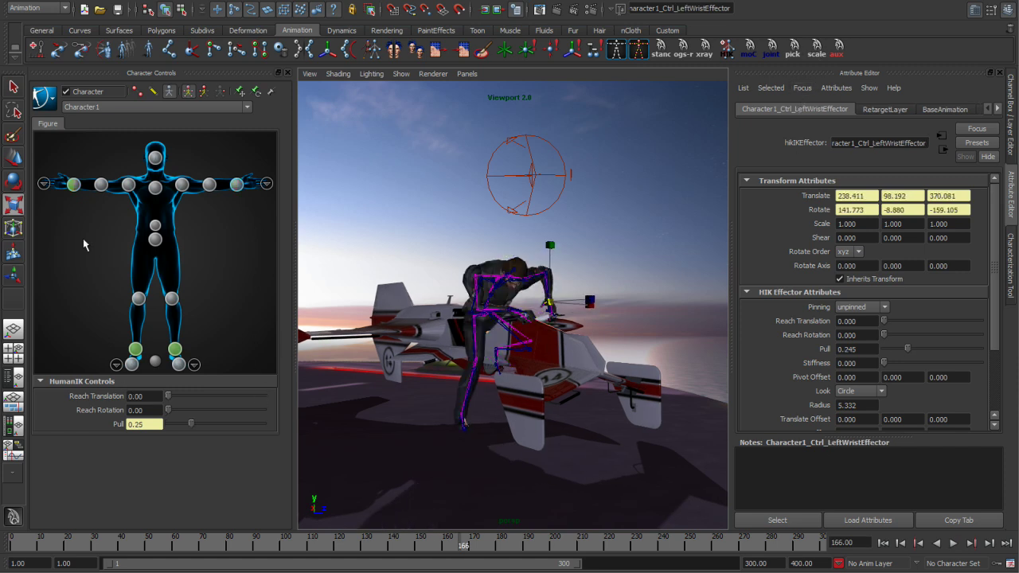
- Set the right wrist effector's Reach Translation to 0.00
{"action": "left_click", "coordinate": [72, 184]}
{"action": "left_click_drag", "start_coordinate": [232, 395], "coordinate": [166, 391]}
- Play the retargeted animation to review the hands and walk, and go to frame 87 for a closer look at the character
{"action": "left_click_drag", "start_coordinate": [500, 361], "coordinate": [511, 419], "text": "alt"}
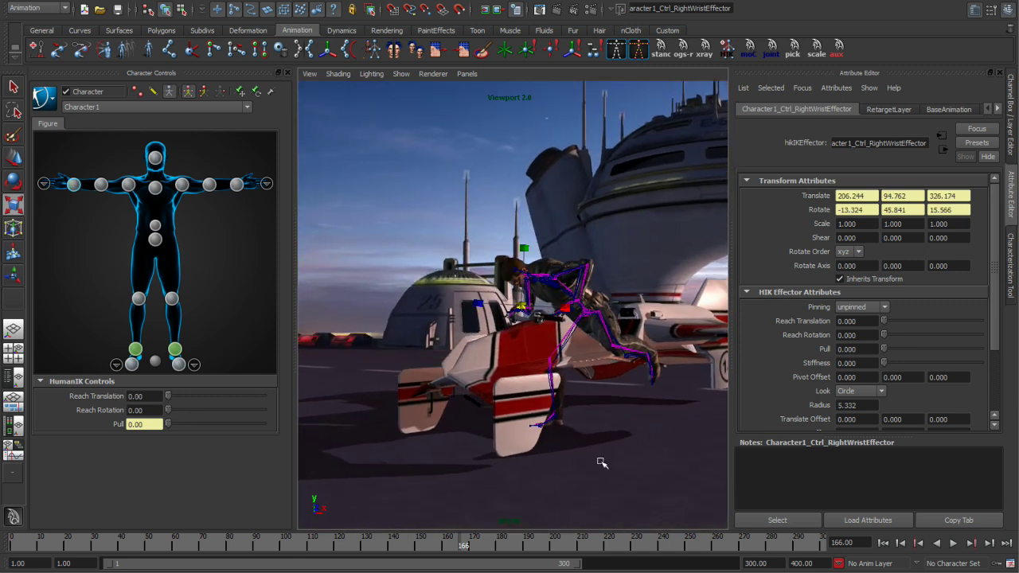
{"action": "left_click", "coordinate": [954, 543]}
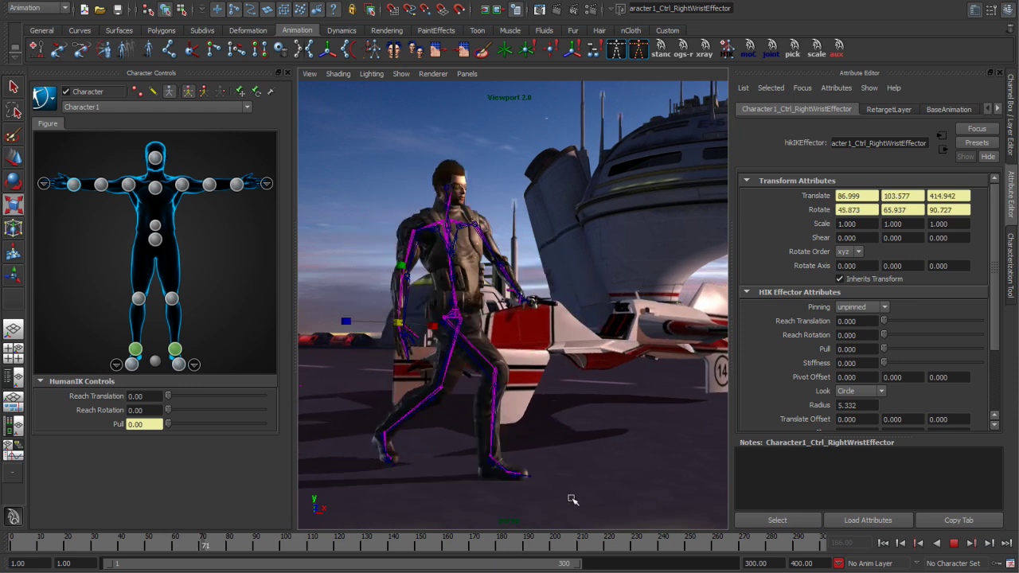
{"action": "left_click", "coordinate": [953, 543]}
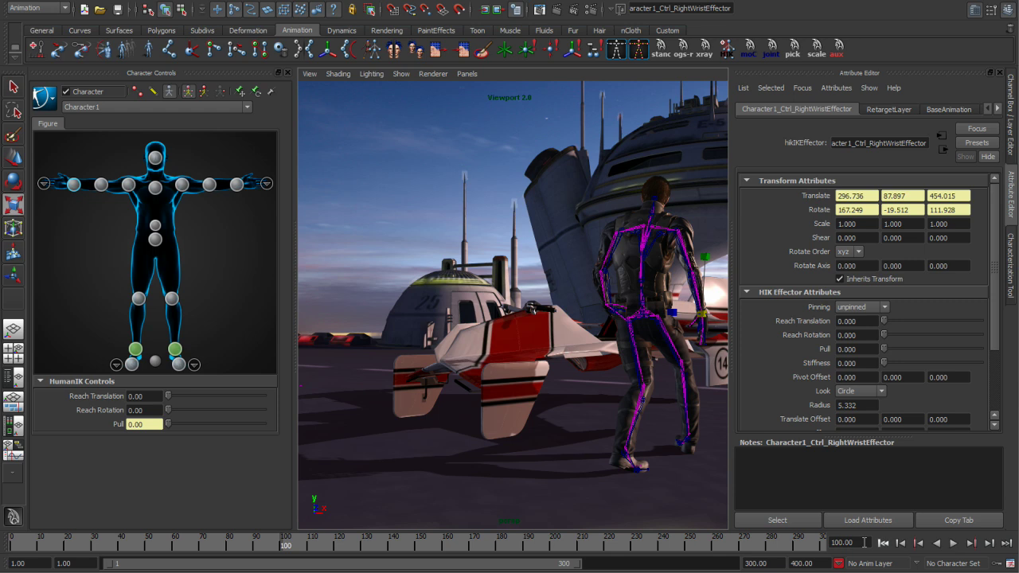
{"action": "left_click_drag", "start_coordinate": [283, 541], "coordinate": [249, 542]}
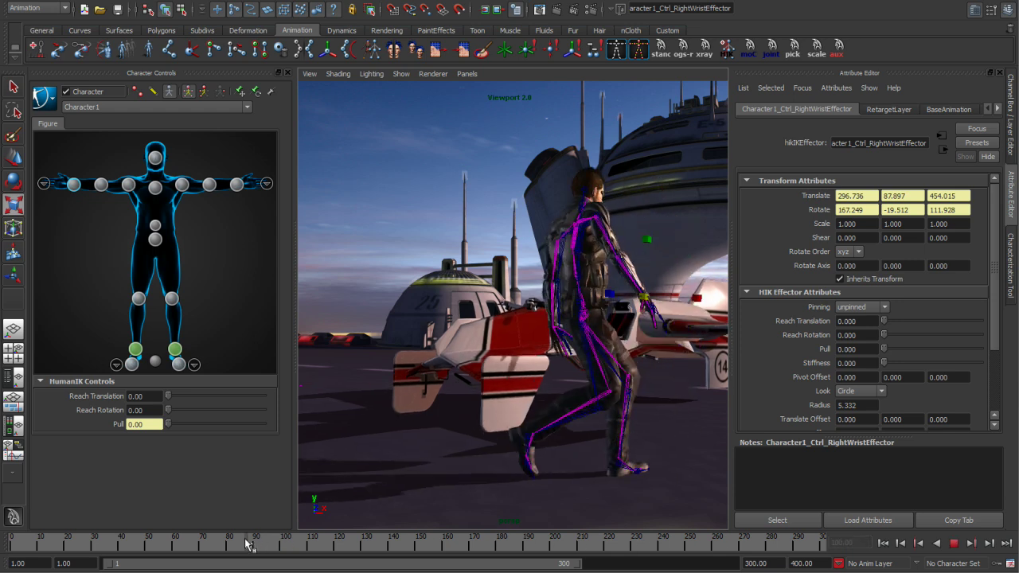
{"action": "left_click_drag", "start_coordinate": [549, 440], "coordinate": [529, 450], "text": "alt"}
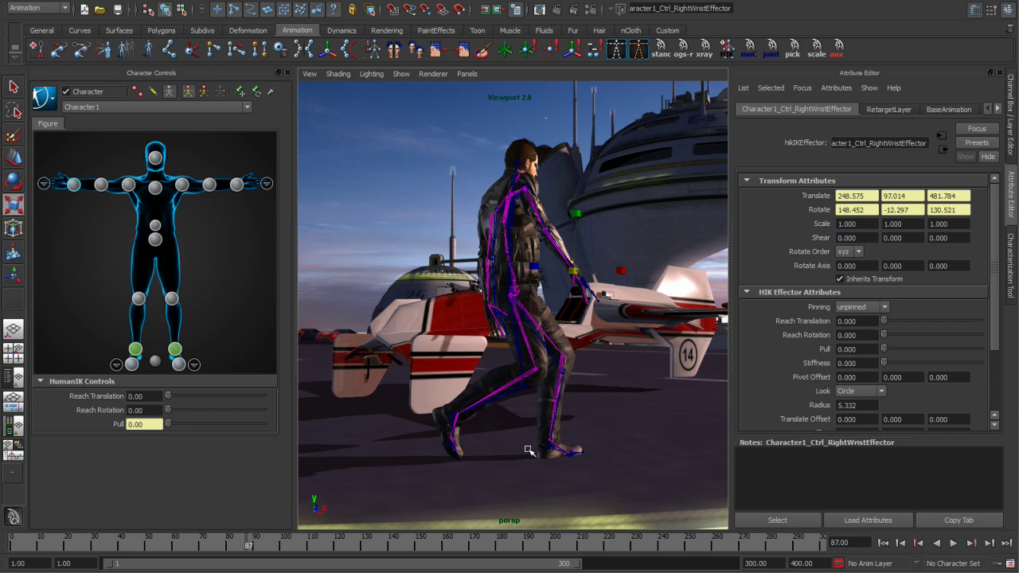
- Open the character's HumanIK properties and set Foot Floor Contact to On
{"action": "left_click", "coordinate": [726, 51]}
{"action": "scroll", "coordinate": [843, 311], "scroll_direction": "down", "scroll_amount": 5}
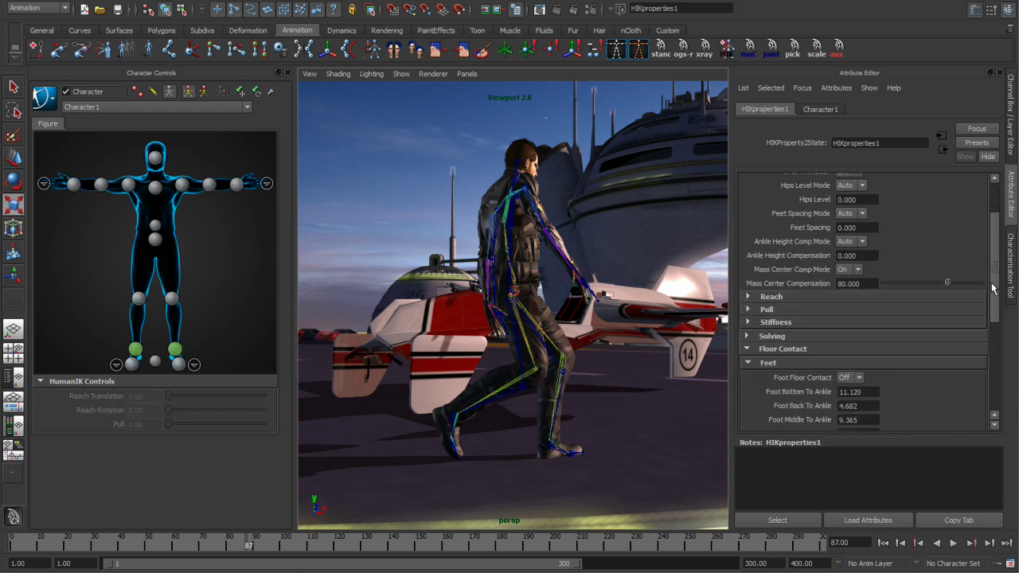
{"action": "left_click", "coordinate": [848, 290]}
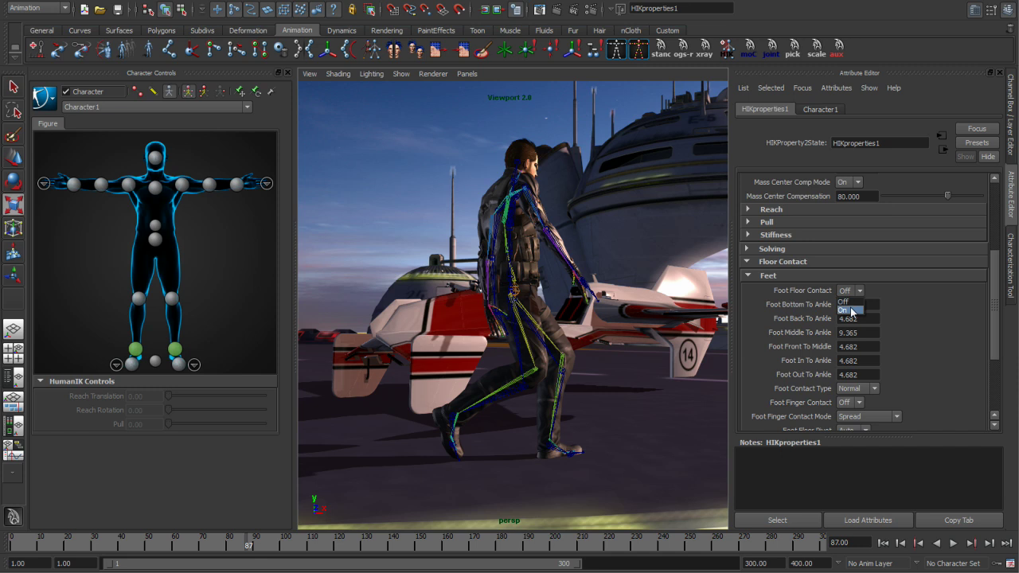
{"action": "left_click", "coordinate": [847, 311]}
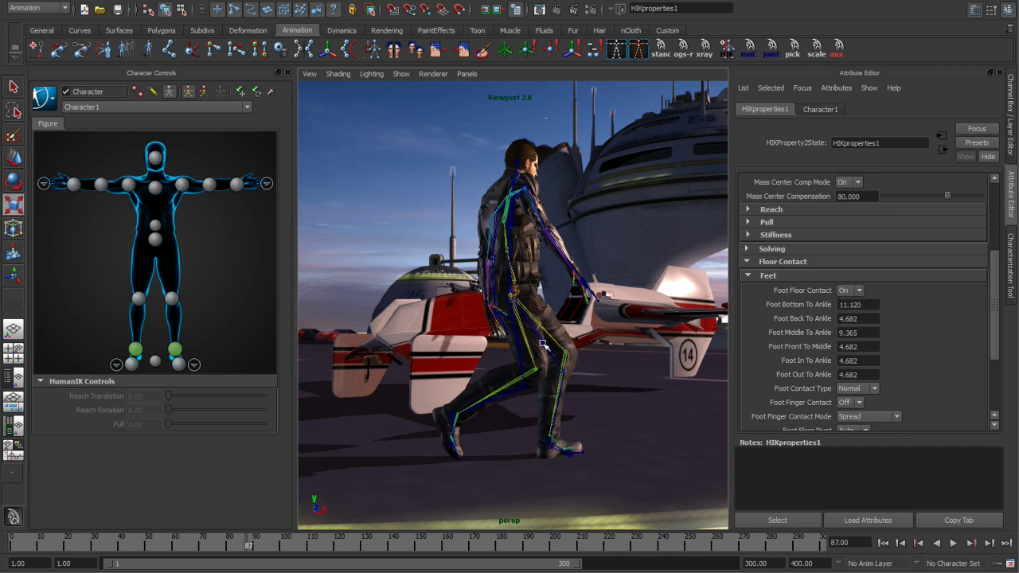
- Turn off the X-ray skeleton display and play the animation to check the feet on the floor, stopping at frame 60
{"action": "left_click", "coordinate": [705, 50]}
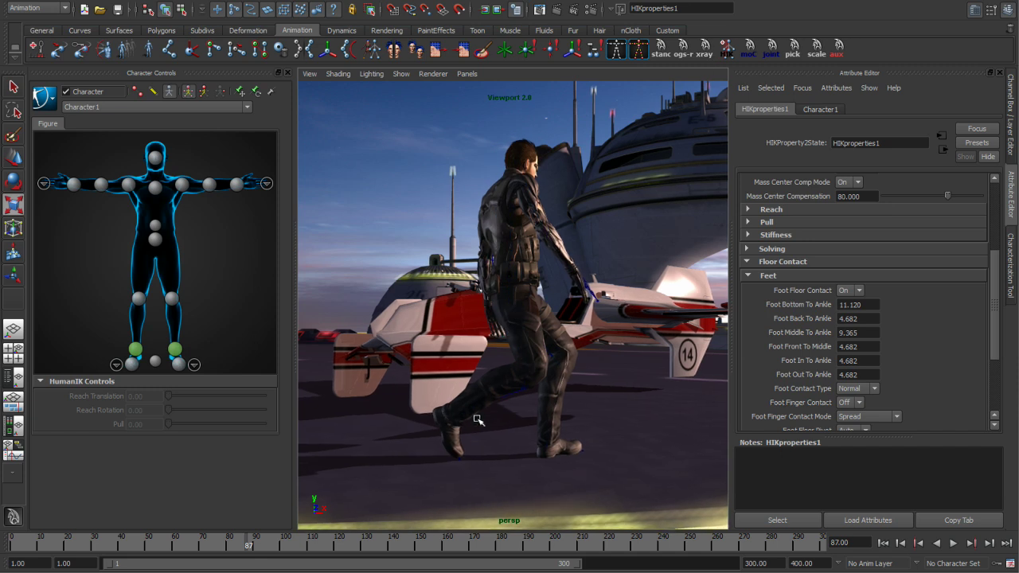
{"action": "mouse_move", "coordinate": [579, 448]}
{"action": "middle_mouse_down", "text": "alt"}
{"action": "mouse_move", "coordinate": [574, 456]}
{"action": "mouse_move", "coordinate": [594, 455]}
{"action": "mouse_move", "coordinate": [576, 445]}
{"action": "middle_mouse_up", "text": "alt"}
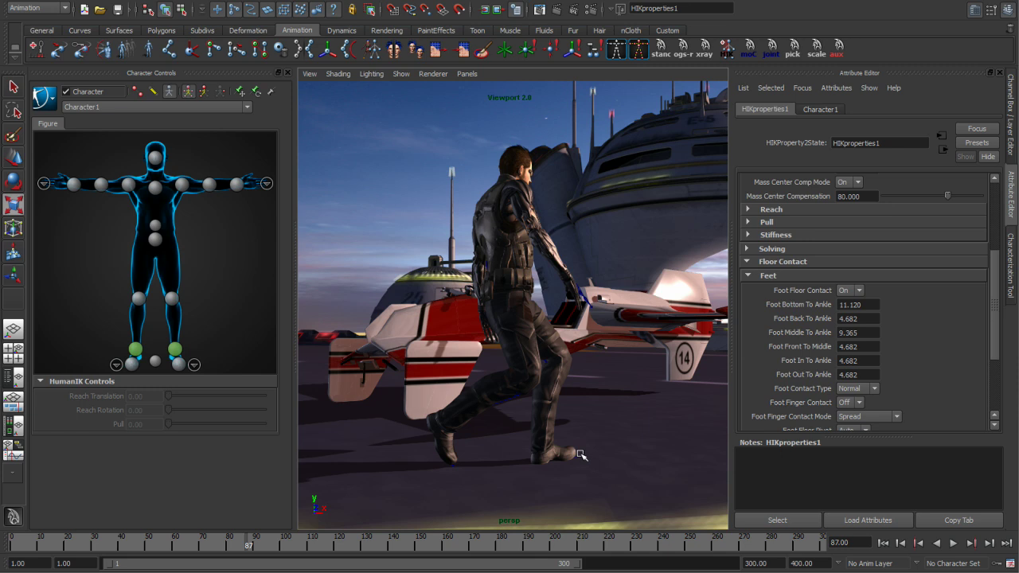
{"action": "left_click_drag", "start_coordinate": [576, 446], "coordinate": [579, 447], "text": "alt"}
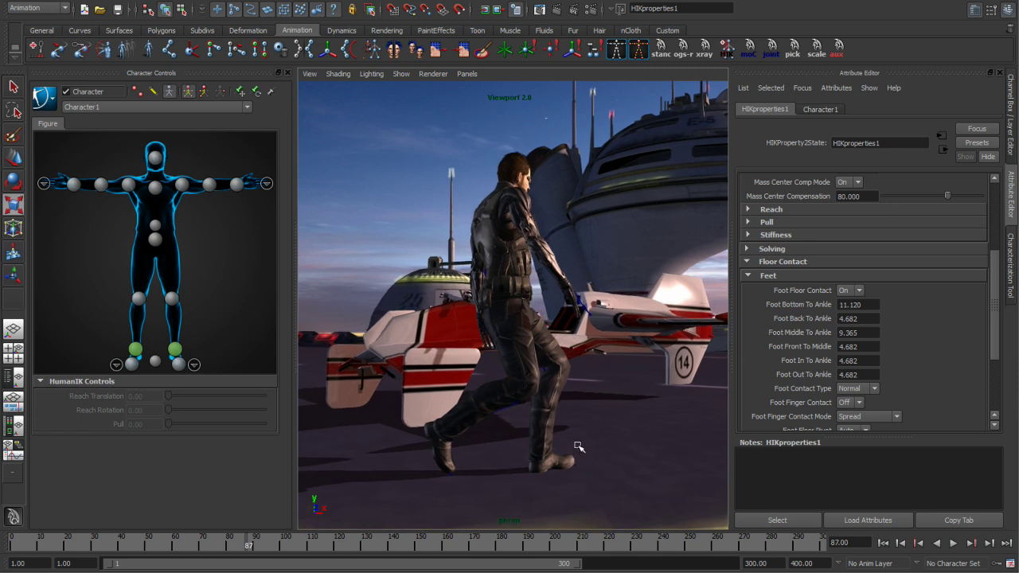
{"action": "key", "text": "alt+v"}
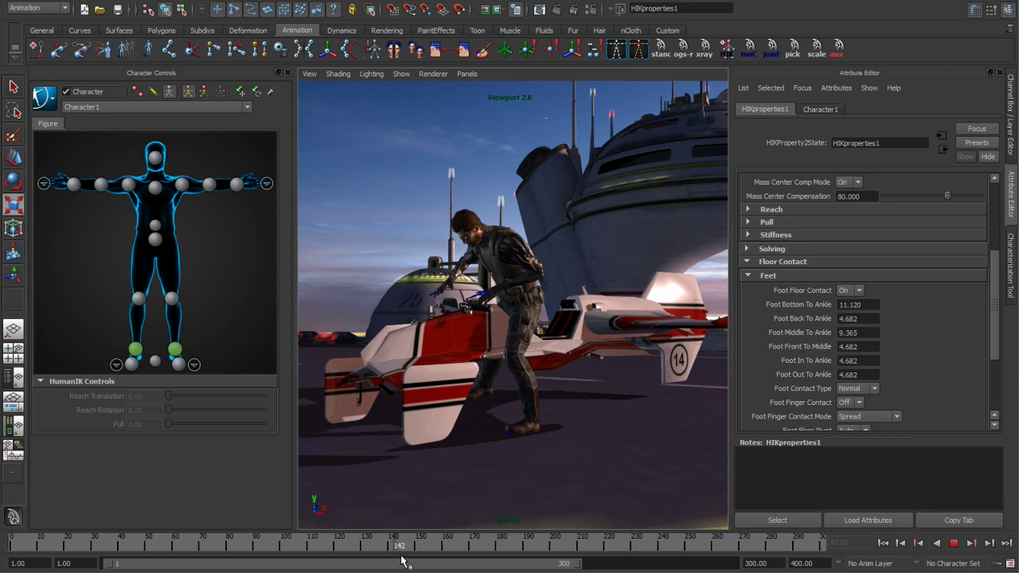
{"action": "mouse_move", "coordinate": [536, 561]}
{"action": "left_mouse_down"}
{"action": "mouse_move", "coordinate": [678, 563]}
{"action": "mouse_move", "coordinate": [175, 547]}
{"action": "left_mouse_up"}
- Bake the retargeted mocap animation of Character1 to its control rig
{"action": "middle_click_drag", "start_coordinate": [419, 330], "coordinate": [524, 365], "text": "alt"}
{"action": "left_click", "coordinate": [44, 97]}
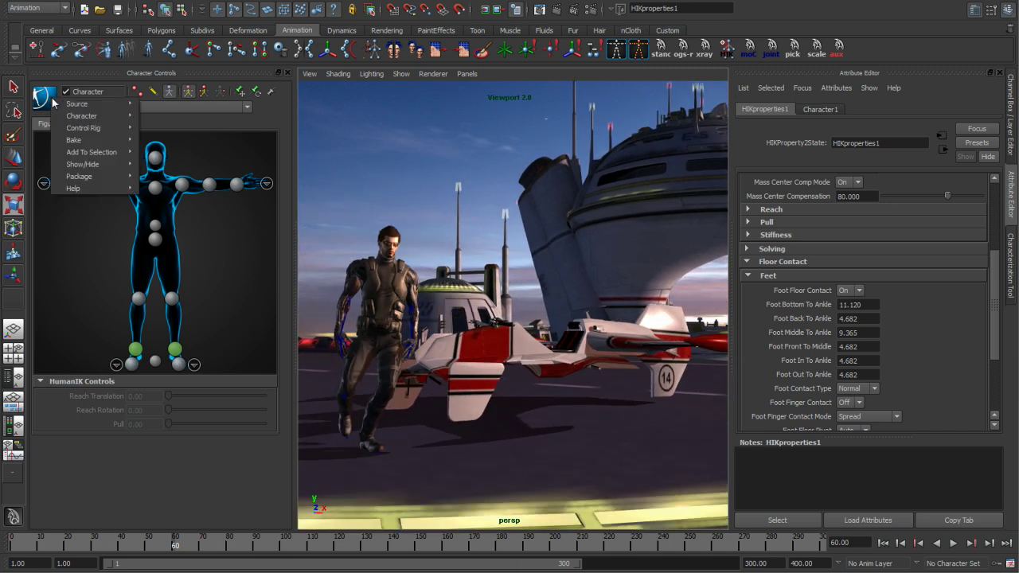
{"action": "mouse_move", "coordinate": [73, 130]}
{"action": "mouse_move", "coordinate": [99, 143]}
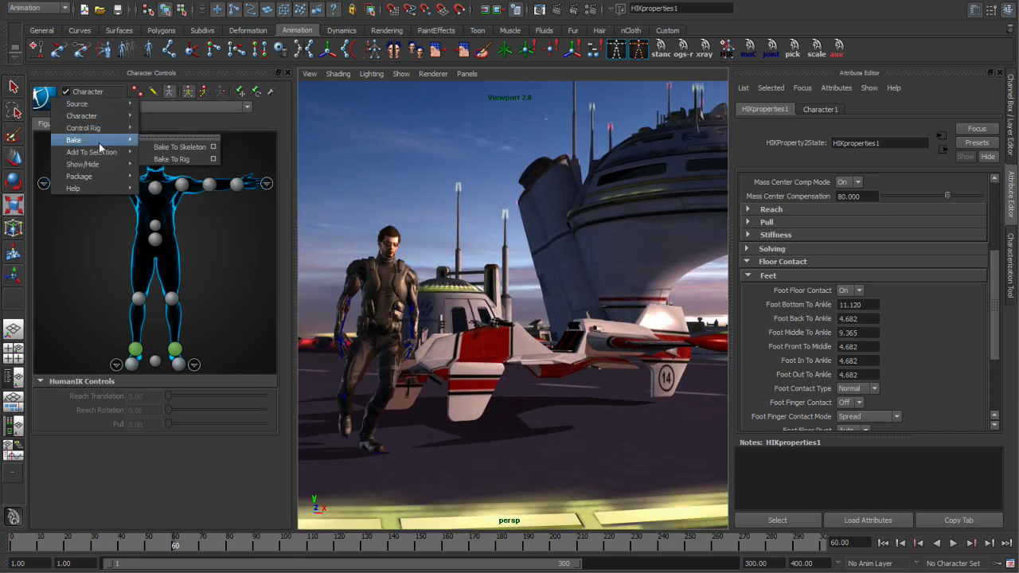
{"action": "left_click", "coordinate": [170, 160]}
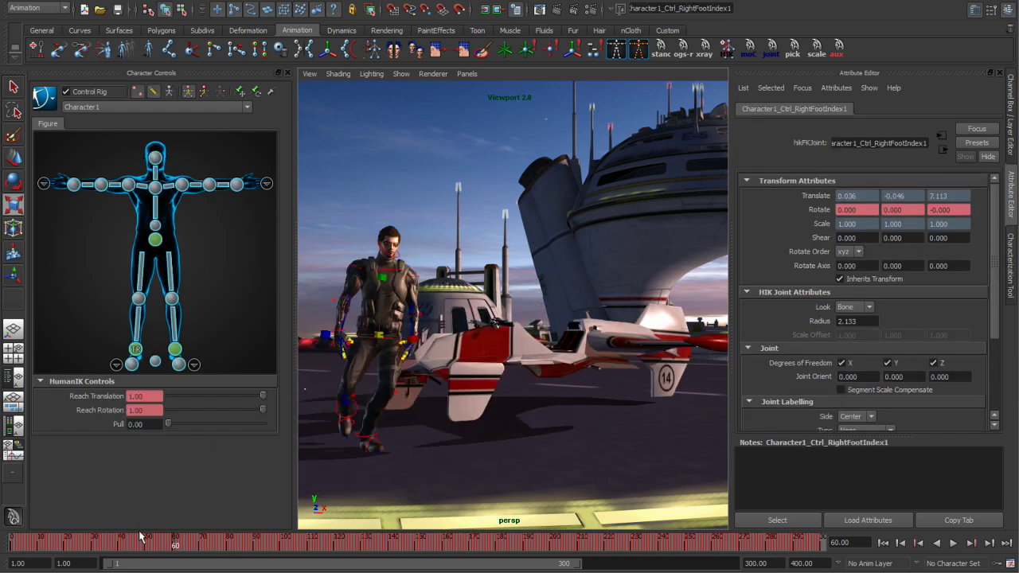
- Open the HumanIK commands for Character1
{"action": "left_click", "coordinate": [44, 97]}
{"action": "mouse_move", "coordinate": [80, 103]}
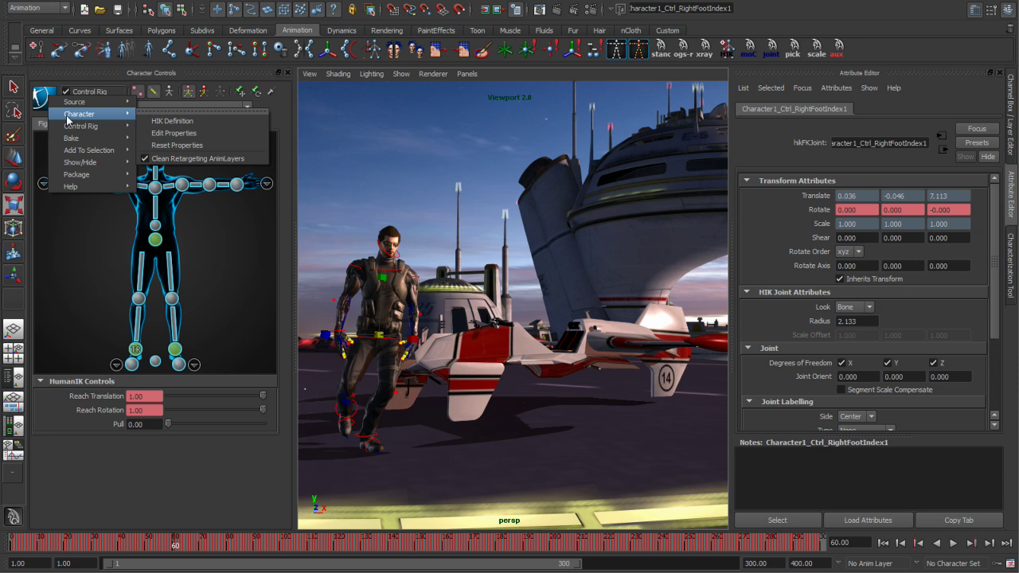
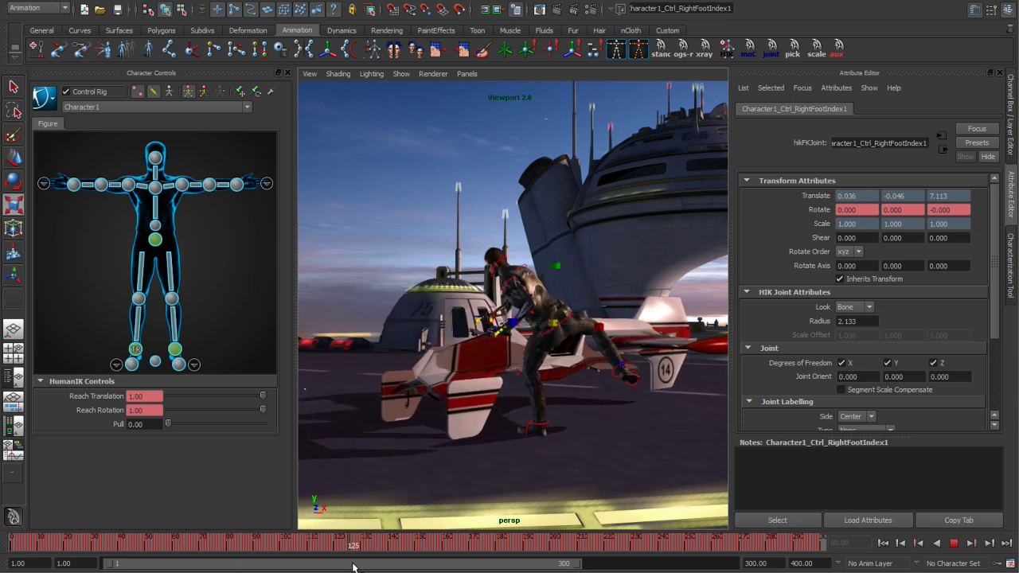
- Hide the character's skeleton and turn off joint display in the perspective view
{"action": "left_click", "coordinate": [152, 93]}
{"action": "key", "text": "space"}
{"action": "left_click", "coordinate": [467, 151]}
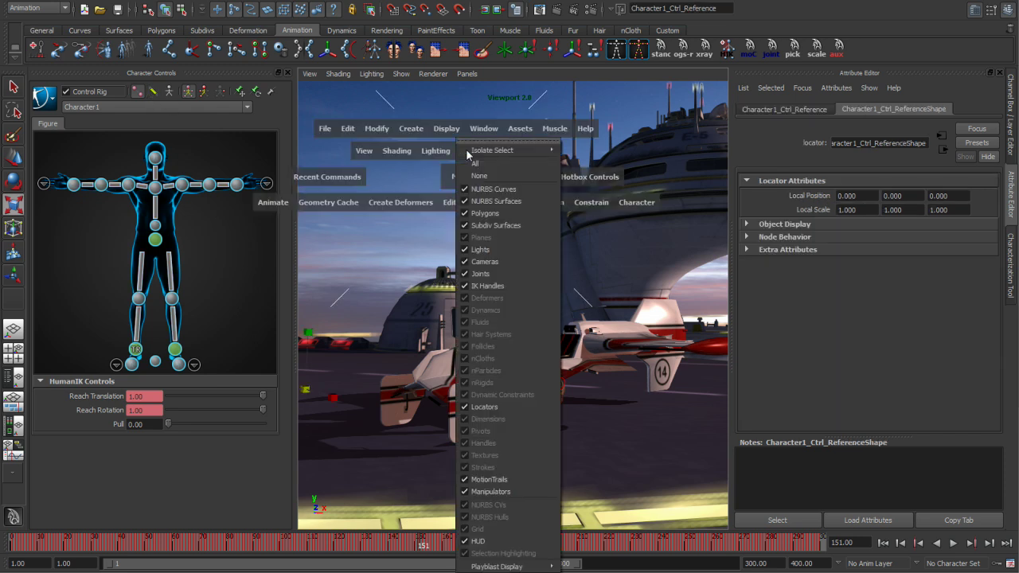
{"action": "left_click", "coordinate": [487, 276]}
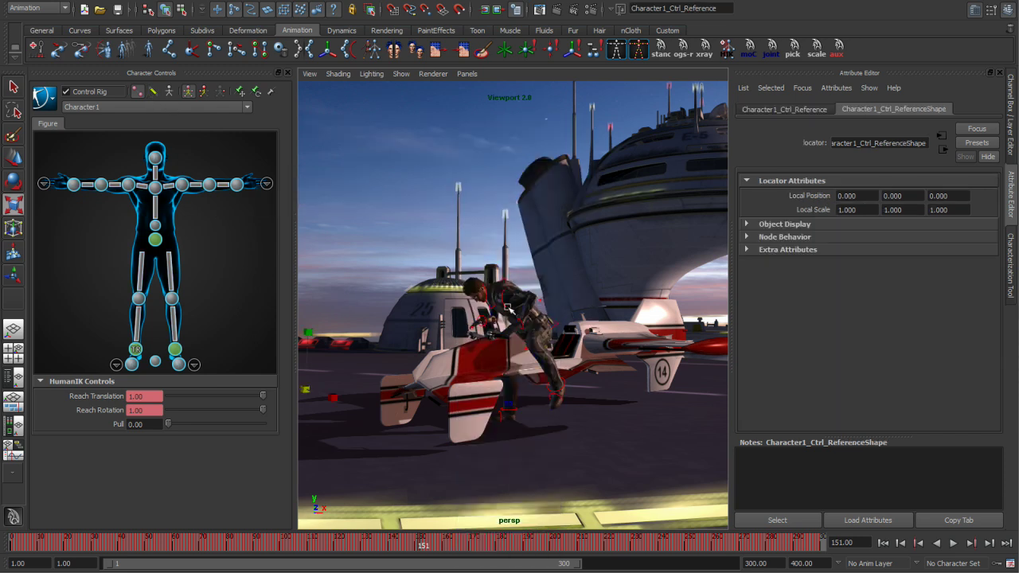
- Show the Channel Box / Layer Editor and add Character1's control rig to a new animation layer
{"action": "left_click", "coordinate": [1010, 132]}
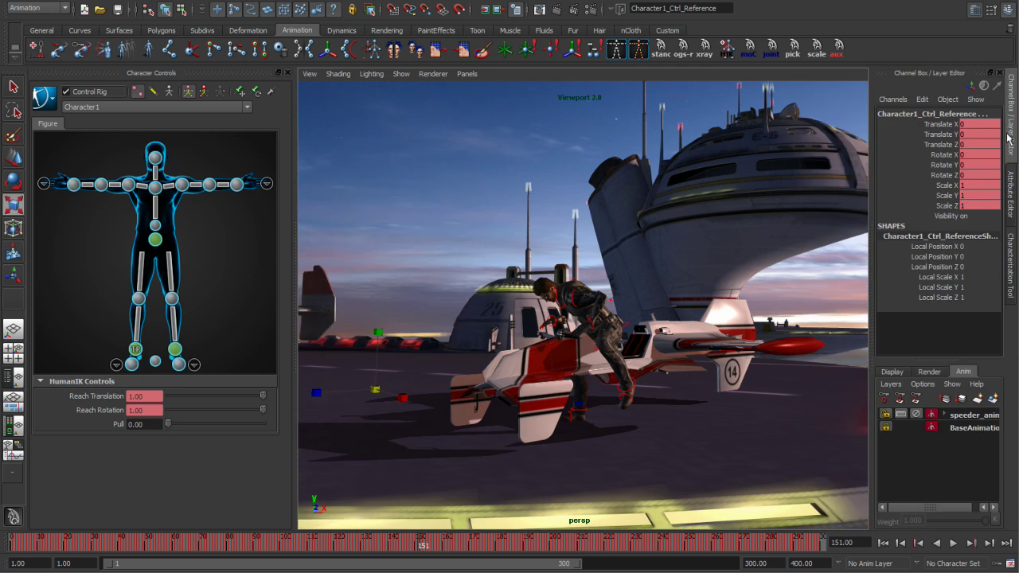
{"action": "right_click_drag", "start_coordinate": [579, 365], "coordinate": [603, 369], "text": "alt"}
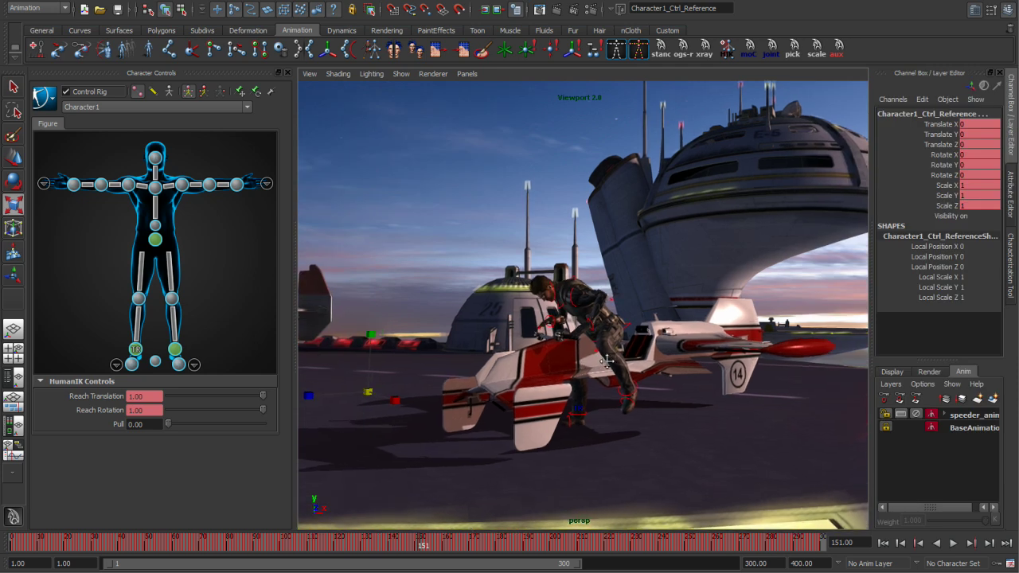
{"action": "middle_click_drag", "start_coordinate": [603, 368], "coordinate": [569, 353], "text": "alt"}
{"action": "right_click_drag", "start_coordinate": [569, 352], "coordinate": [576, 354], "text": "alt"}
{"action": "left_click_drag", "start_coordinate": [577, 355], "coordinate": [539, 328], "text": "alt"}
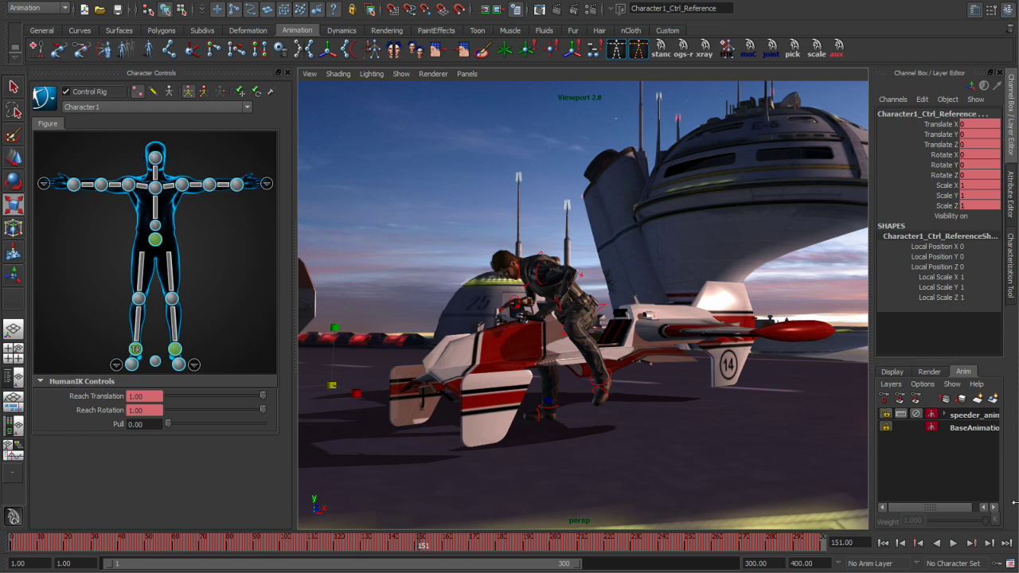
{"action": "left_click", "coordinate": [54, 101]}
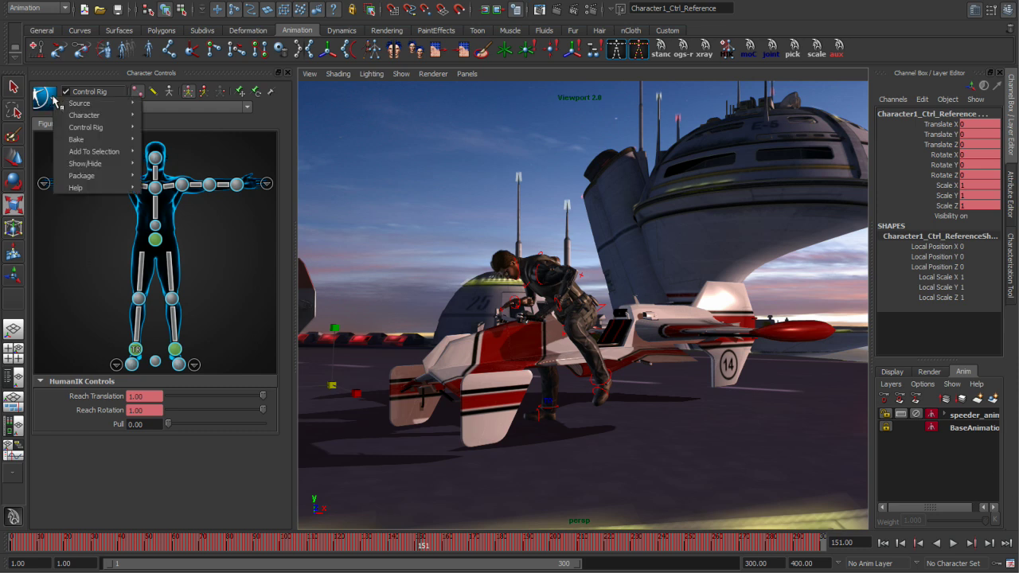
{"action": "mouse_move", "coordinate": [103, 128]}
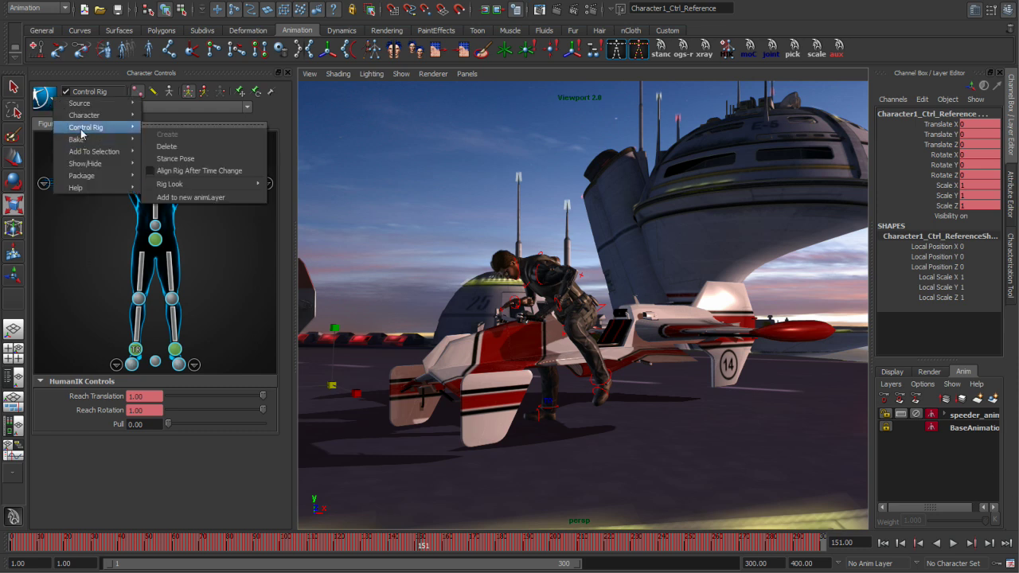
{"action": "left_click", "coordinate": [191, 197]}
- Mute the speeder_anim layer and play the animation up to frame 146
{"action": "mouse_move", "coordinate": [423, 549]}
{"action": "left_mouse_down"}
{"action": "mouse_move", "coordinate": [311, 546]}
{"action": "mouse_move", "coordinate": [355, 554]}
{"action": "left_mouse_up"}
{"action": "left_click", "coordinate": [915, 427]}
{"action": "key", "text": "alt+v"}
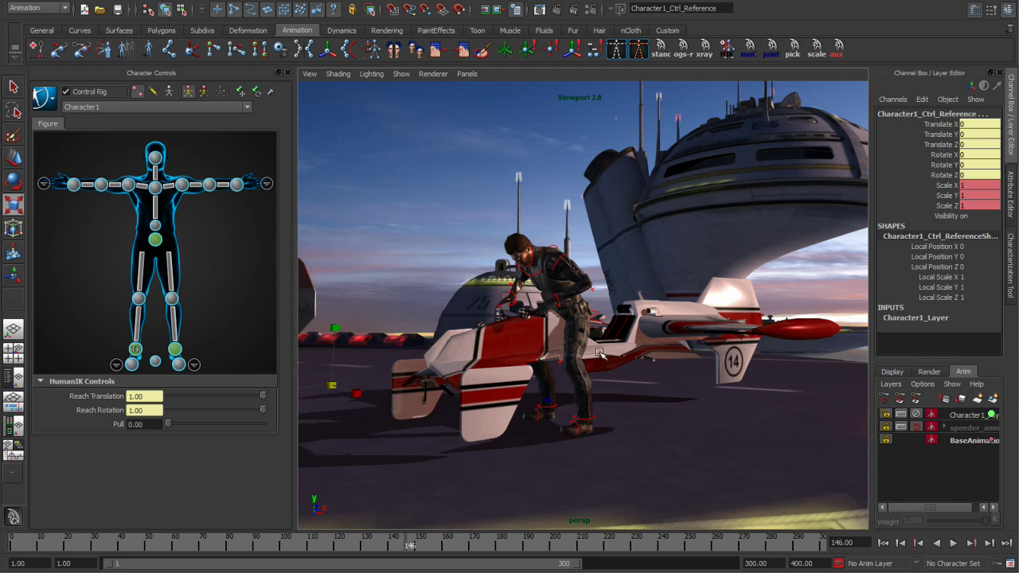
- Create an auxiliary effector on the character's left wrist
{"action": "left_click_drag", "start_coordinate": [545, 341], "coordinate": [566, 345], "text": "alt"}
{"action": "right_click_drag", "start_coordinate": [566, 345], "coordinate": [606, 350], "text": "alt"}
{"action": "mouse_move", "coordinate": [606, 350]}
{"action": "middle_mouse_down", "text": "alt"}
{"action": "mouse_move", "coordinate": [572, 355]}
{"action": "mouse_move", "coordinate": [607, 359]}
{"action": "middle_mouse_up", "text": "alt"}
{"action": "right_click_drag", "start_coordinate": [608, 359], "coordinate": [643, 363], "text": "alt"}
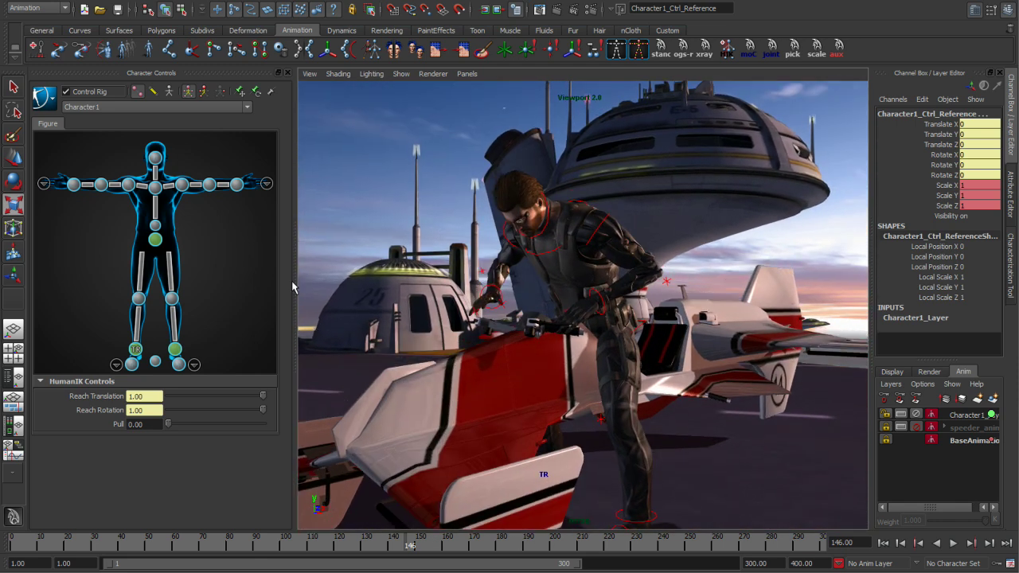
{"action": "right_click", "coordinate": [239, 188]}
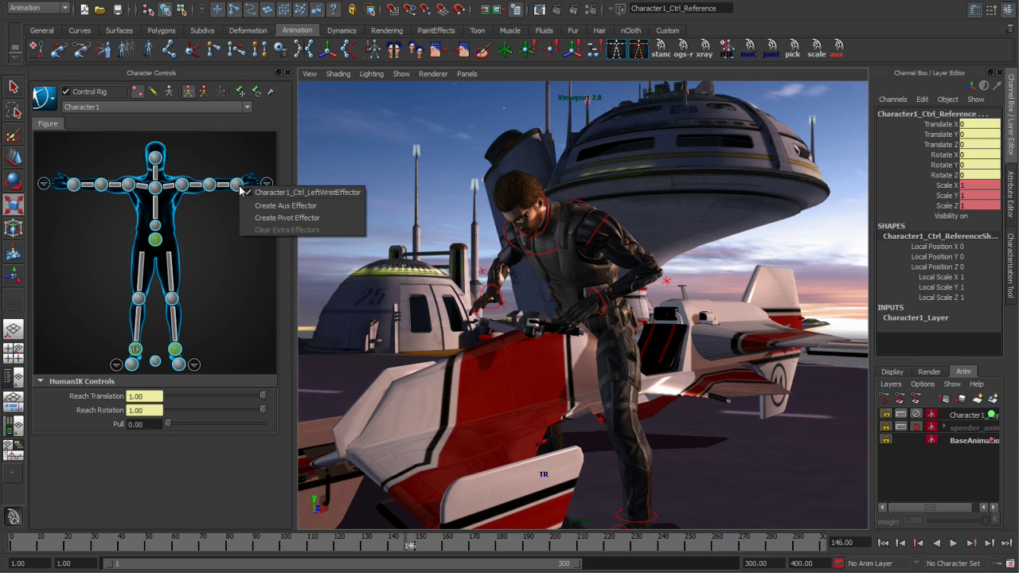
{"action": "left_click", "coordinate": [269, 209]}
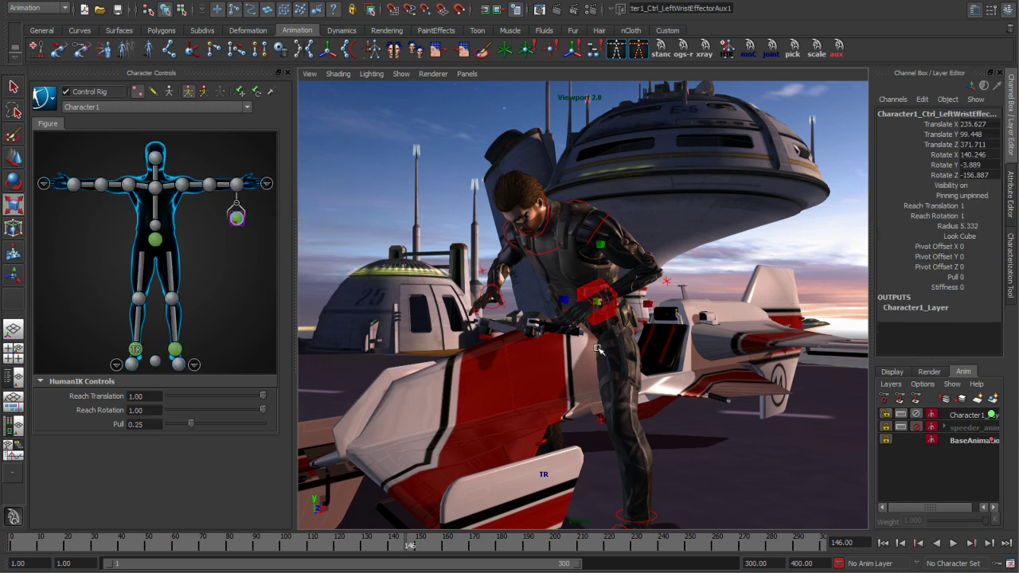
- Move and rotate the left wrist's auxiliary effector so the hand rests on the speeder's handlebar
{"action": "key", "text": "w"}
{"action": "left_click_drag", "start_coordinate": [600, 306], "coordinate": [609, 354]}
{"action": "key", "text": "e"}
{"action": "key", "text": "w"}
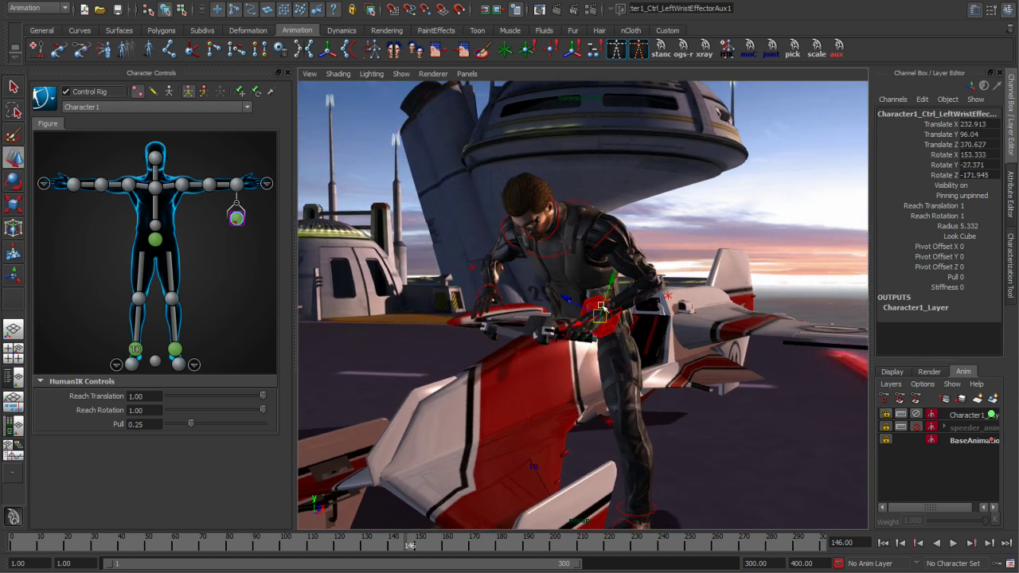
{"action": "left_click_drag", "start_coordinate": [611, 284], "coordinate": [574, 355]}
- Parent the left wrist's auxiliary effector to the dto__nave speeder, testing the link with a trial move of the speeder and undoing it
{"action": "left_click", "coordinate": [475, 378]}
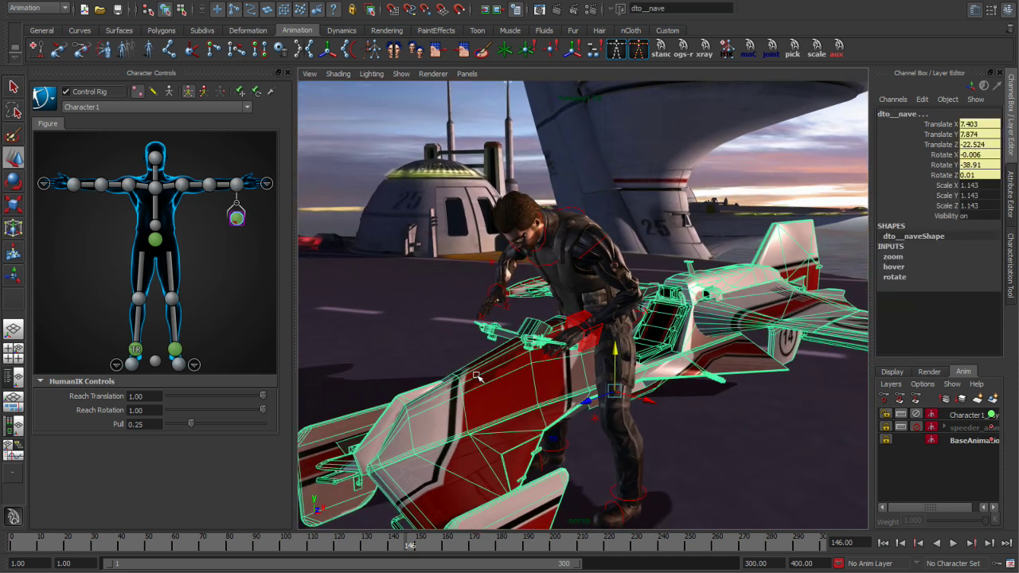
{"action": "key", "text": "ctrl+z"}
{"action": "left_click", "coordinate": [476, 377]}
{"action": "mouse_move", "coordinate": [615, 391]}
{"action": "left_mouse_down"}
{"action": "mouse_move", "coordinate": [624, 394]}
{"action": "mouse_move", "coordinate": [612, 383]}
{"action": "left_mouse_up"}
{"action": "key", "text": "ctrl+z"}
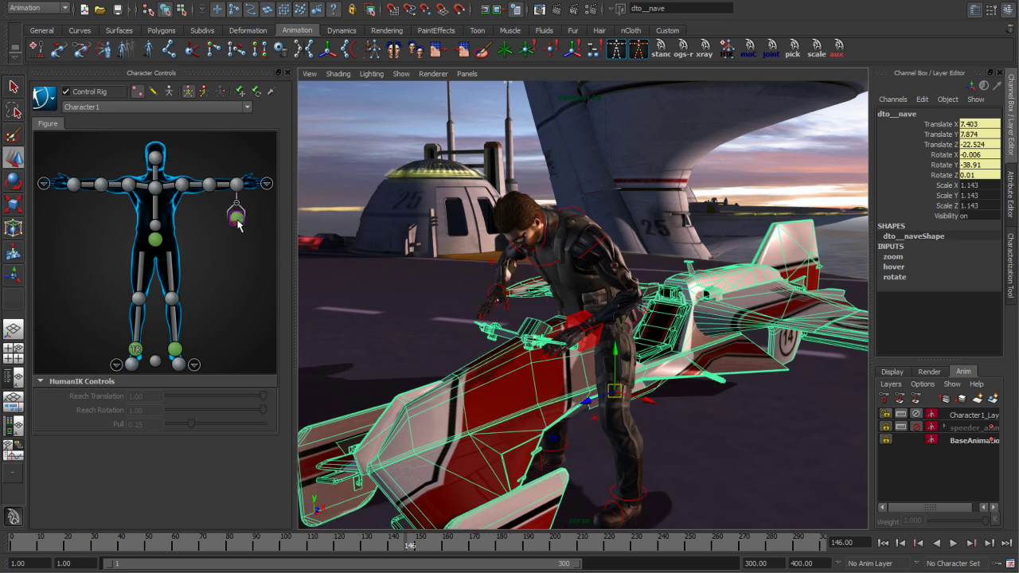
- Add the left wrist's auxiliary effector to the Character1_Layer animation layer
{"action": "left_click", "coordinate": [236, 221]}
{"action": "left_click", "coordinate": [961, 420]}
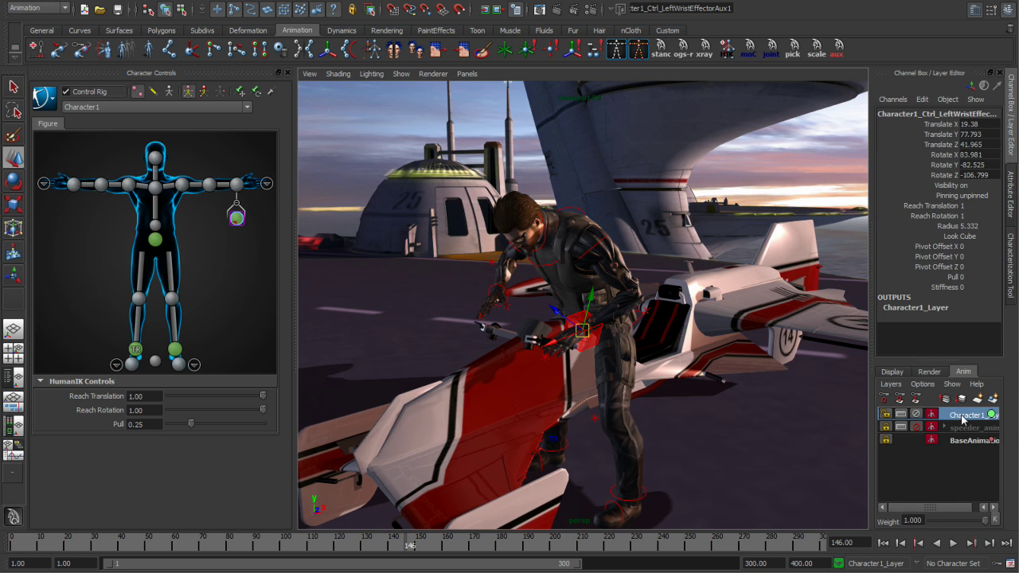
{"action": "right_click", "coordinate": [961, 420]}
{"action": "left_click", "coordinate": [954, 111]}
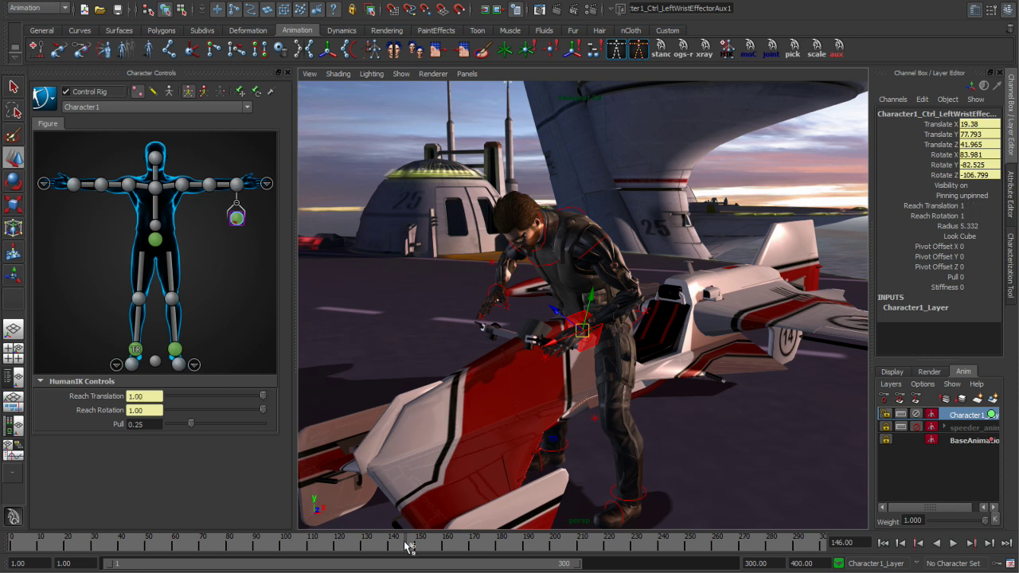
- At frame 125, set the left wrist auxiliary effector's Reach Translation to 0
{"action": "key", "text": "alt+v"}
{"action": "mouse_move", "coordinate": [257, 535]}
{"action": "left_mouse_down"}
{"action": "mouse_move", "coordinate": [109, 529]}
{"action": "mouse_move", "coordinate": [295, 561]}
{"action": "mouse_move", "coordinate": [450, 562]}
{"action": "mouse_move", "coordinate": [348, 560]}
{"action": "left_mouse_up"}
{"action": "left_click_drag", "start_coordinate": [247, 395], "coordinate": [140, 391]}
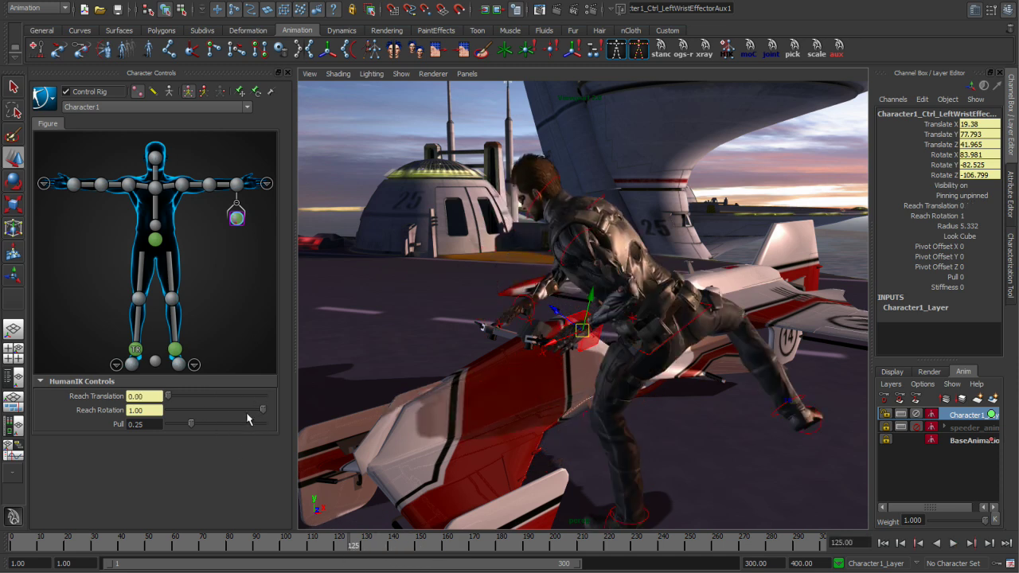
- Key the left wrist auxiliary effector's Reach Translation and Reach Rotation at 1 on frame 154 and at 0 on frame 143
{"action": "mouse_move", "coordinate": [328, 539]}
{"action": "left_mouse_down"}
{"action": "mouse_move", "coordinate": [280, 538]}
{"action": "mouse_move", "coordinate": [419, 545]}
{"action": "left_mouse_up"}
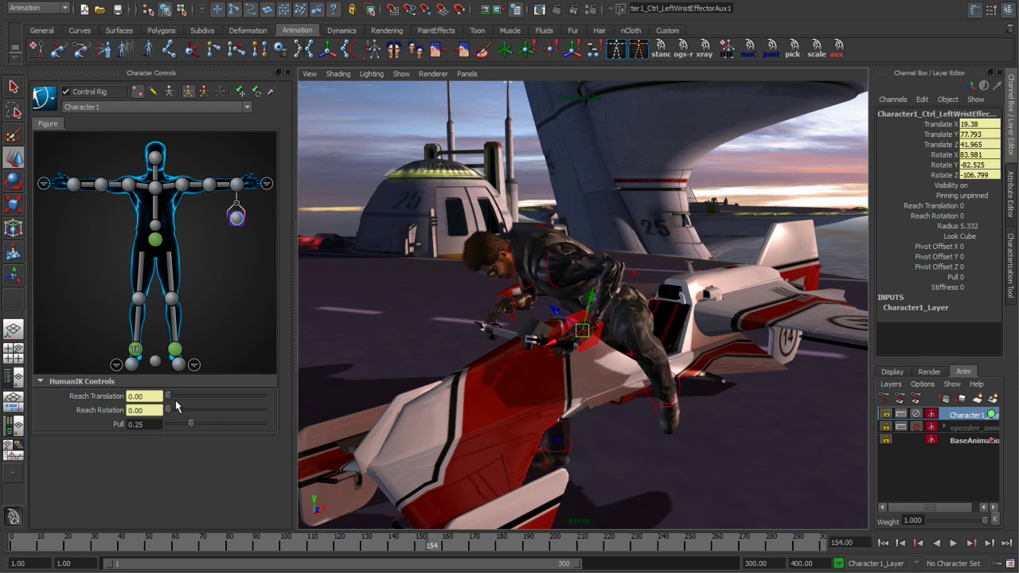
{"action": "left_click_drag", "start_coordinate": [169, 396], "coordinate": [325, 405]}
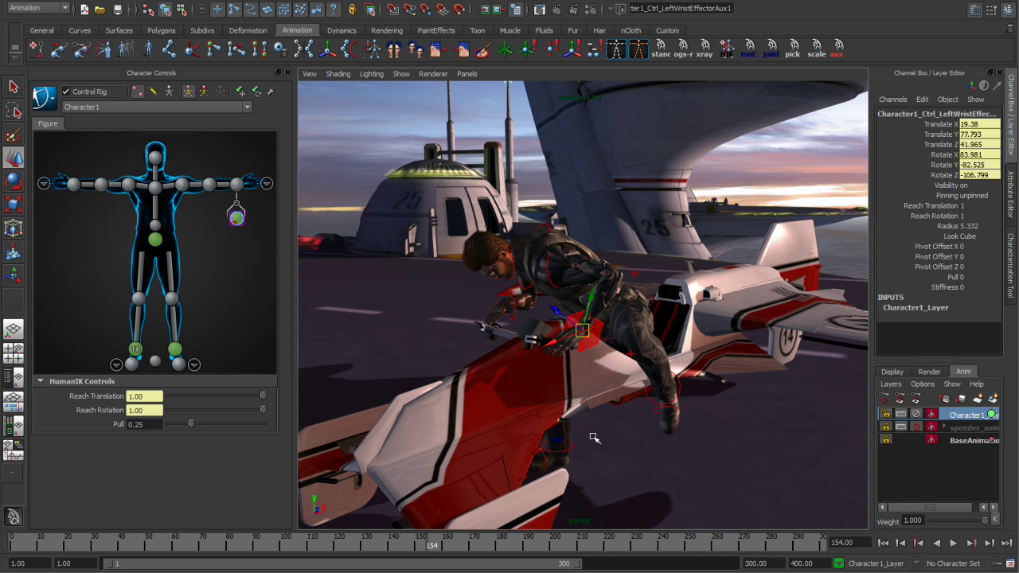
{"action": "left_click_drag", "start_coordinate": [421, 547], "coordinate": [400, 551]}
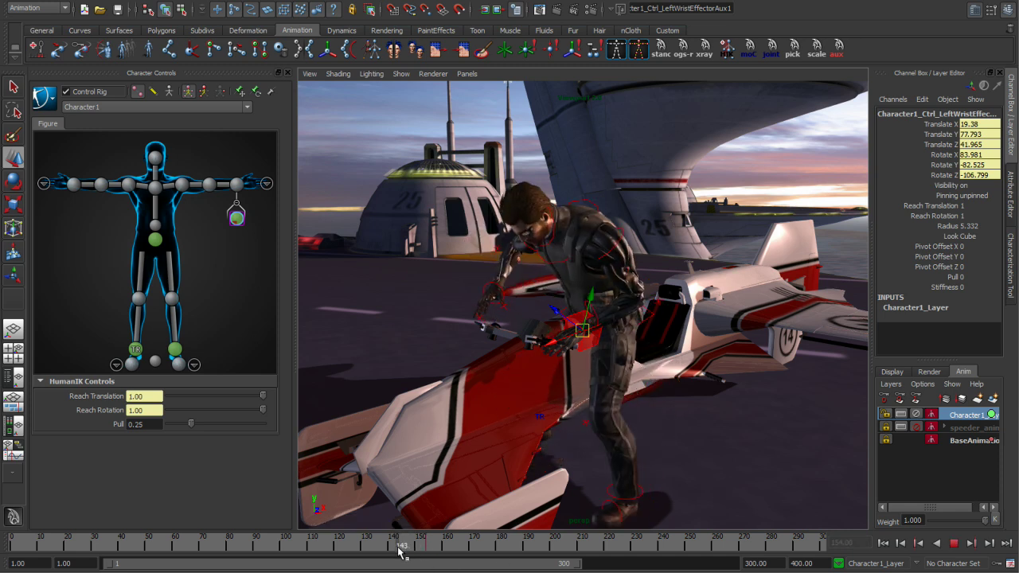
{"action": "left_click_drag", "start_coordinate": [263, 395], "coordinate": [94, 396]}
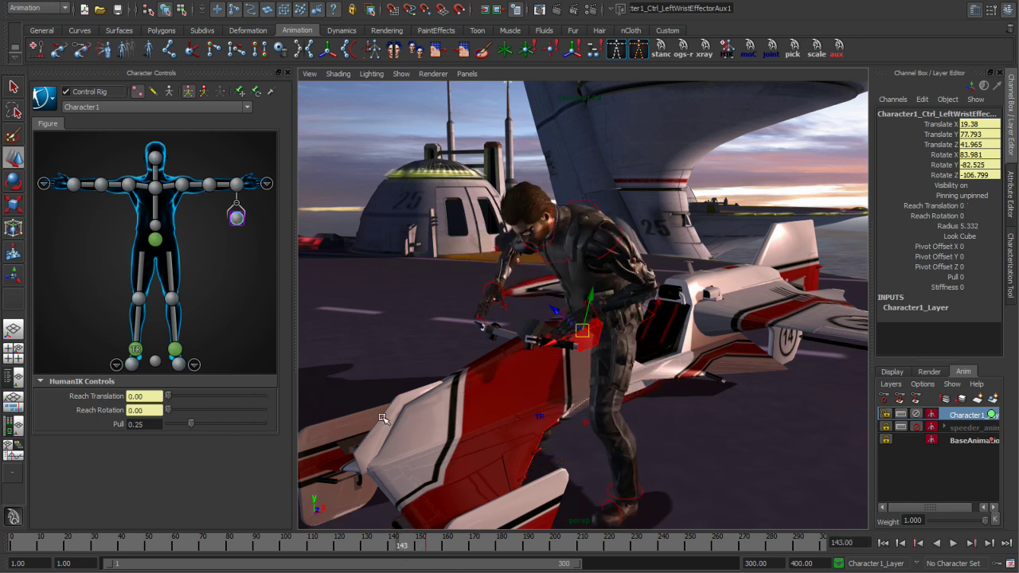
{"action": "mouse_move", "coordinate": [400, 542]}
{"action": "left_mouse_down"}
{"action": "mouse_move", "coordinate": [193, 544]}
{"action": "mouse_move", "coordinate": [545, 565]}
{"action": "mouse_move", "coordinate": [394, 566]}
{"action": "mouse_move", "coordinate": [611, 566]}
{"action": "mouse_move", "coordinate": [380, 566]}
{"action": "mouse_move", "coordinate": [425, 566]}
{"action": "left_mouse_up"}
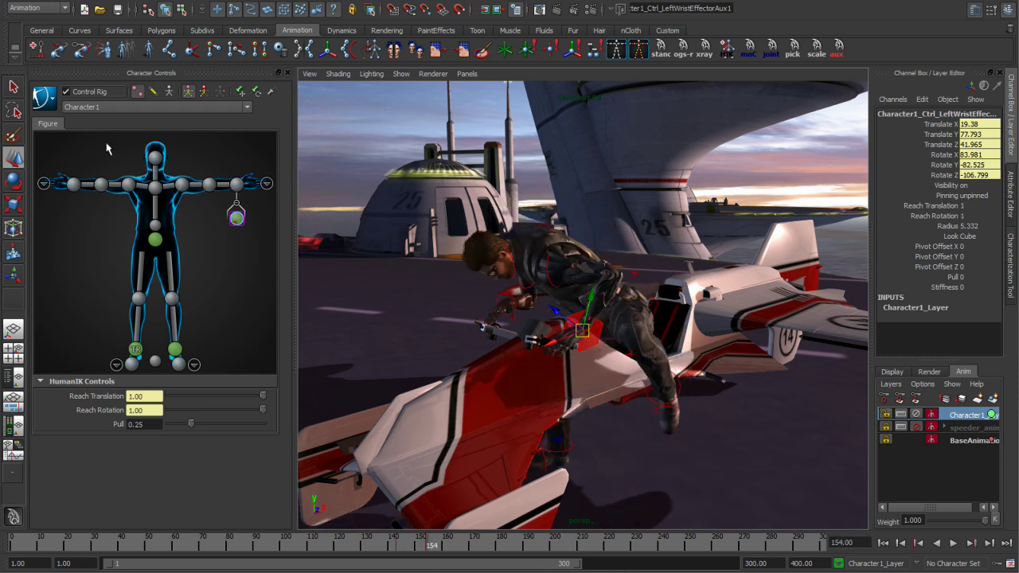
- Create an auxiliary effector on the character's right wrist
{"action": "left_click", "coordinate": [72, 185]}
{"action": "right_click", "coordinate": [73, 186]}
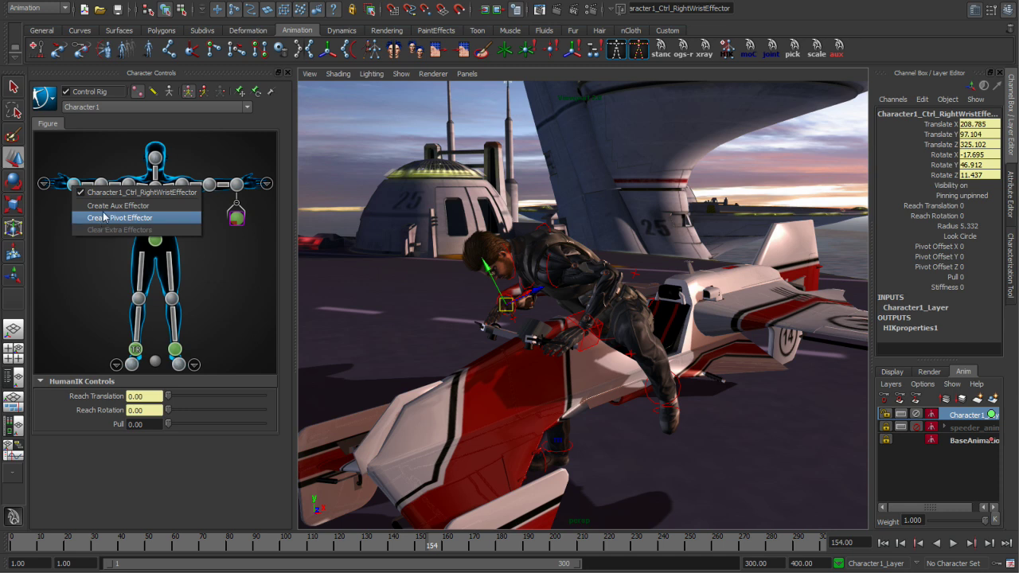
{"action": "left_click", "coordinate": [97, 216]}
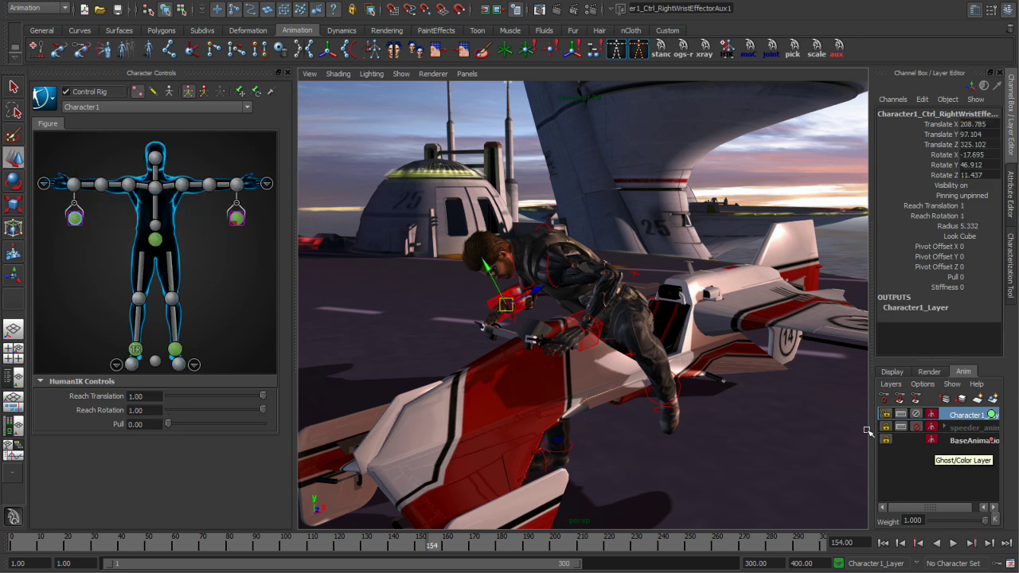
- Position the right wrist's auxiliary effector at the handlebar and parent it to the speeder
{"action": "left_click_drag", "start_coordinate": [518, 331], "coordinate": [545, 349], "text": "alt"}
{"action": "mouse_move", "coordinate": [629, 428]}
{"action": "left_mouse_down", "text": "alt"}
{"action": "mouse_move", "coordinate": [608, 419]}
{"action": "mouse_move", "coordinate": [619, 411]}
{"action": "left_mouse_up", "text": "alt"}
{"action": "left_click", "coordinate": [619, 411]}
{"action": "key", "text": "ctrl+z"}
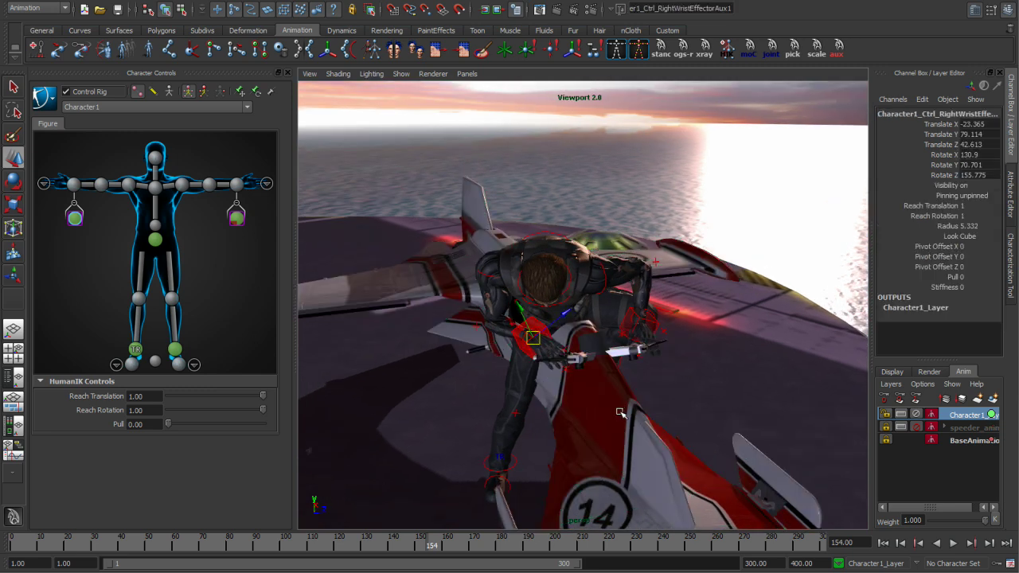
- Add the right wrist's auxiliary effector to the Character1_Layer animation layer
{"action": "right_click", "coordinate": [981, 426]}
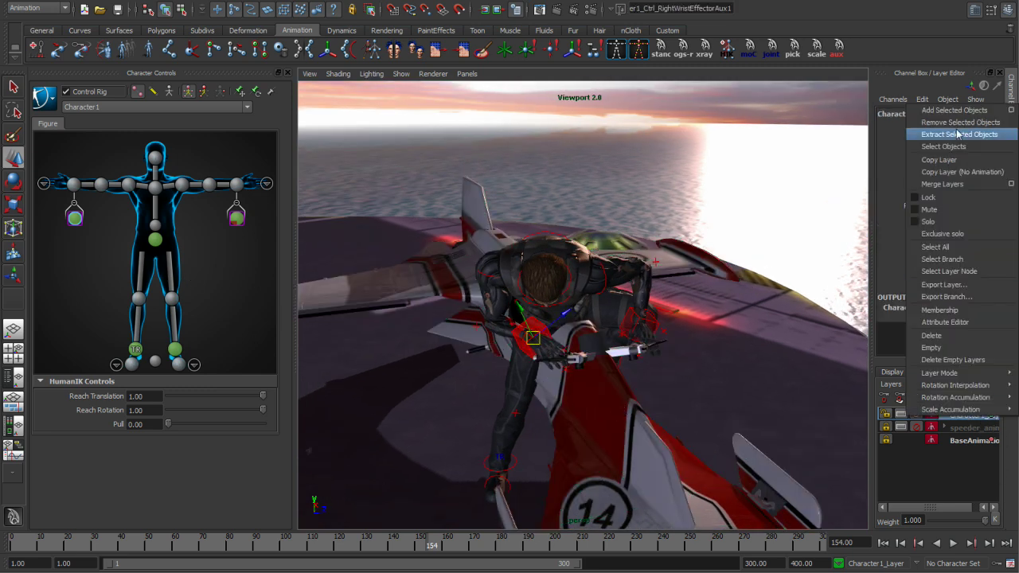
{"action": "left_click", "coordinate": [963, 105]}
{"action": "left_click_drag", "start_coordinate": [604, 426], "coordinate": [585, 423], "text": "alt"}
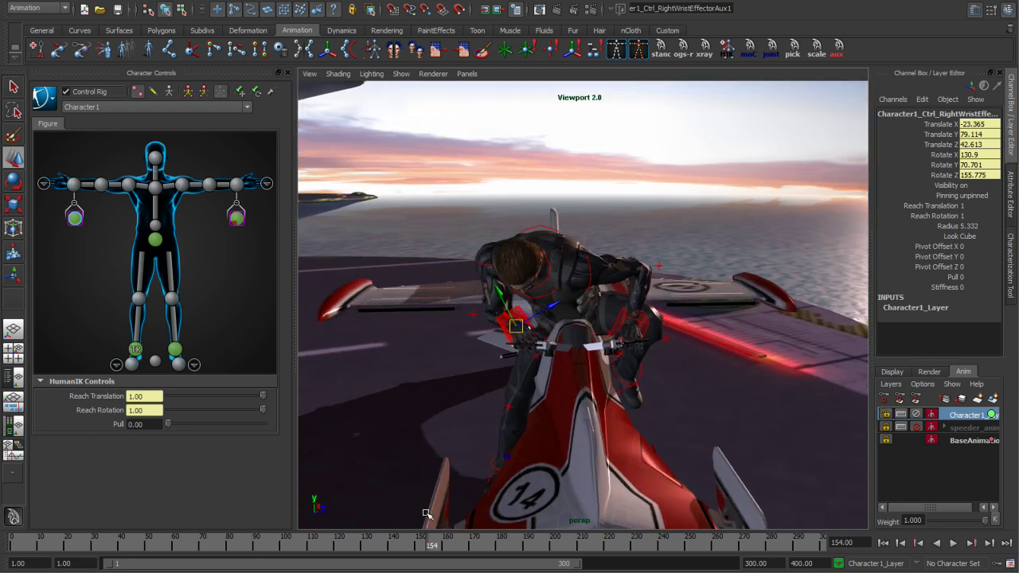
- Key the right wrist auxiliary effector's Reach Translation and Reach Rotation at 1 on frame 154 and at 0 on frame 146
{"action": "key", "text": "alt+v"}
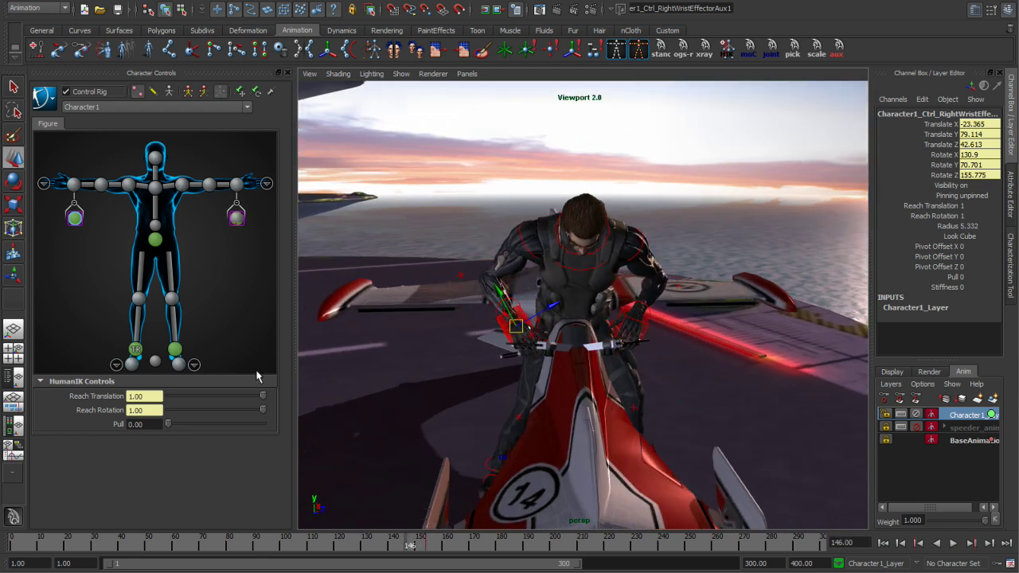
{"action": "left_click_drag", "start_coordinate": [187, 397], "coordinate": [163, 397]}
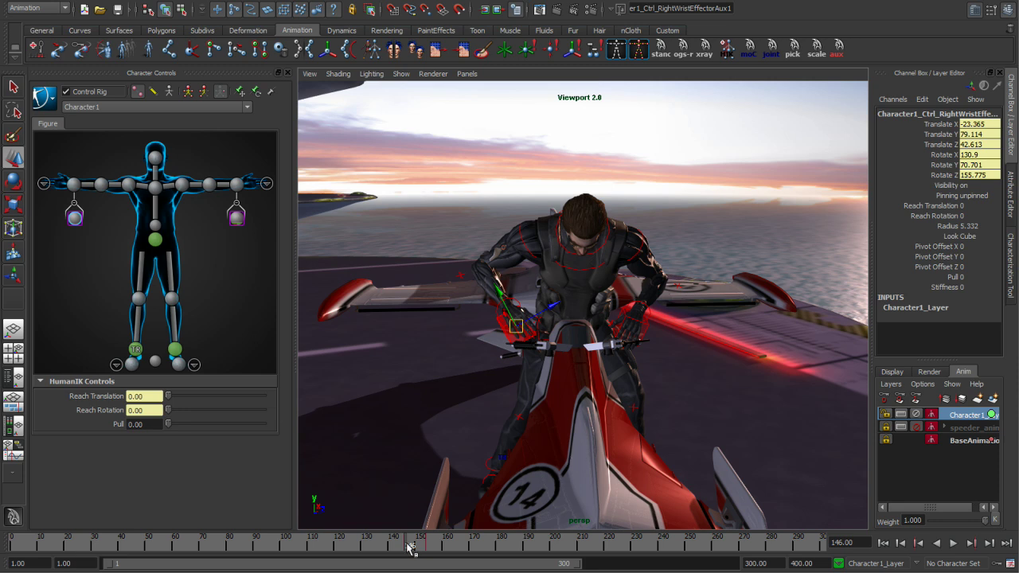
{"action": "left_click_drag", "start_coordinate": [410, 548], "coordinate": [421, 546]}
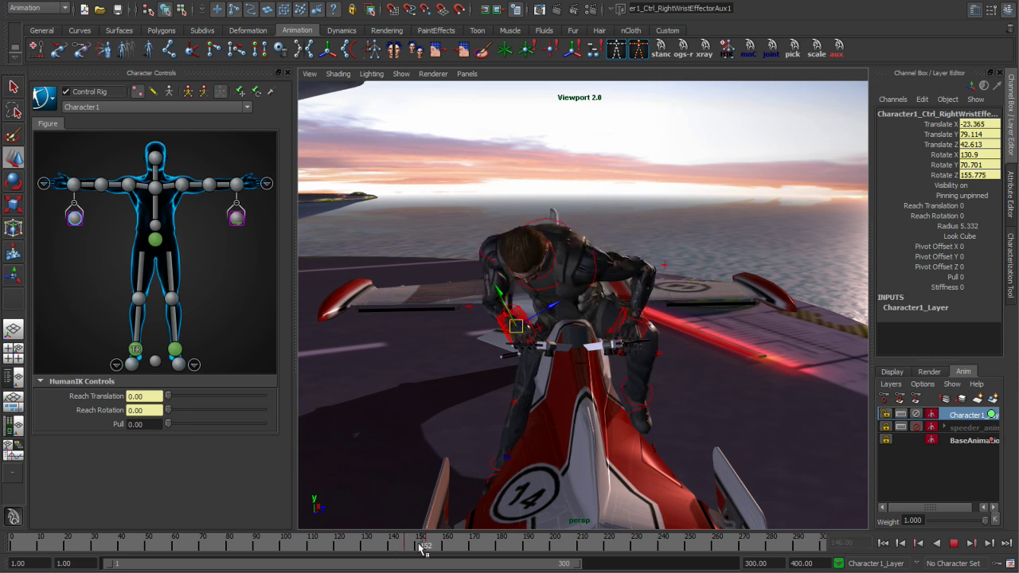
- Unmute the speeder_anim layer and play the animation to frame 214 to check the hands on the moving handlebar
{"action": "left_click", "coordinate": [915, 428]}
{"action": "key", "text": "alt+v"}
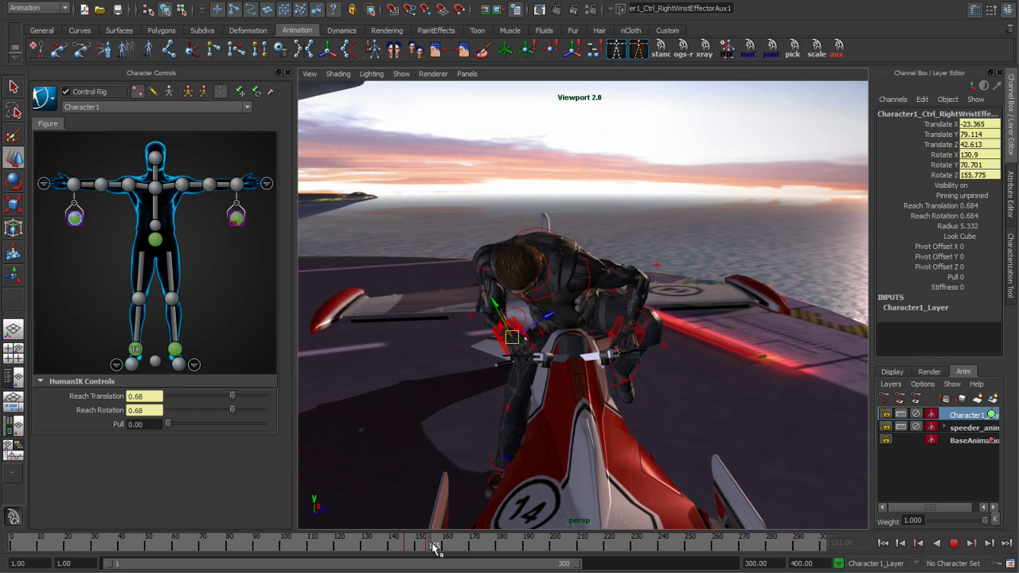
{"action": "mouse_move", "coordinate": [592, 548]}
{"action": "left_mouse_down"}
{"action": "mouse_move", "coordinate": [450, 547]}
{"action": "mouse_move", "coordinate": [602, 554]}
{"action": "mouse_move", "coordinate": [581, 555]}
{"action": "mouse_move", "coordinate": [590, 558]}
{"action": "left_mouse_up"}
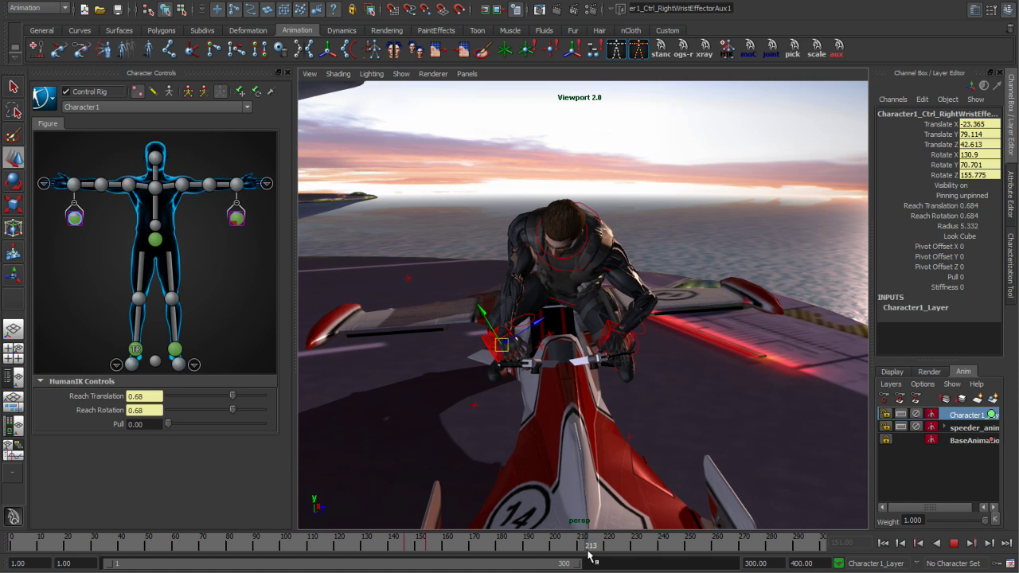
- Set the right wrist auxiliary effector's Pull to 0.63 and scrub back to frame 159 to check the pose
{"action": "left_click_drag", "start_coordinate": [525, 411], "coordinate": [619, 371], "text": "alt"}
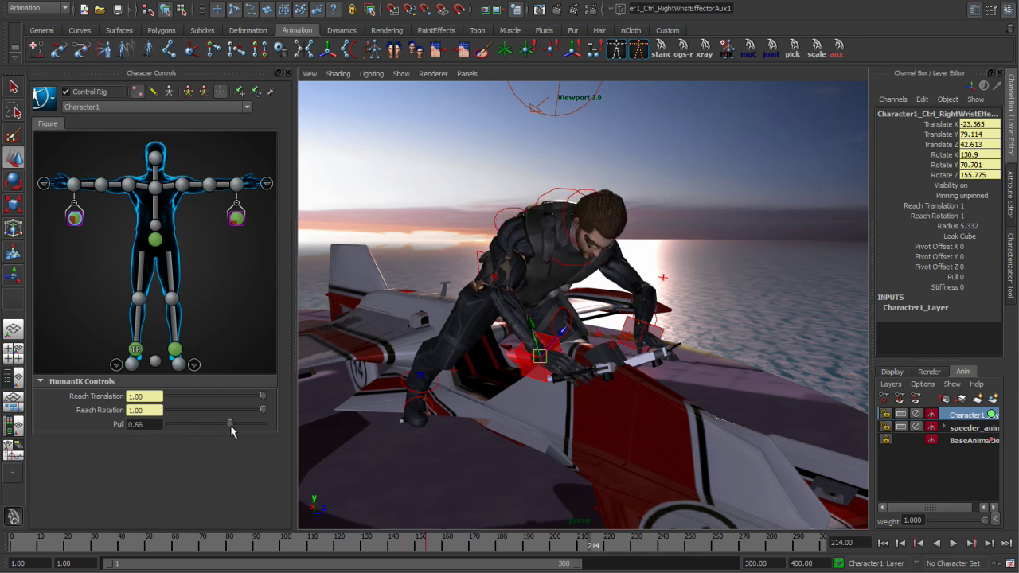
{"action": "left_click_drag", "start_coordinate": [509, 229], "coordinate": [519, 277], "text": "alt"}
{"action": "left_click_drag", "start_coordinate": [590, 543], "coordinate": [443, 543]}
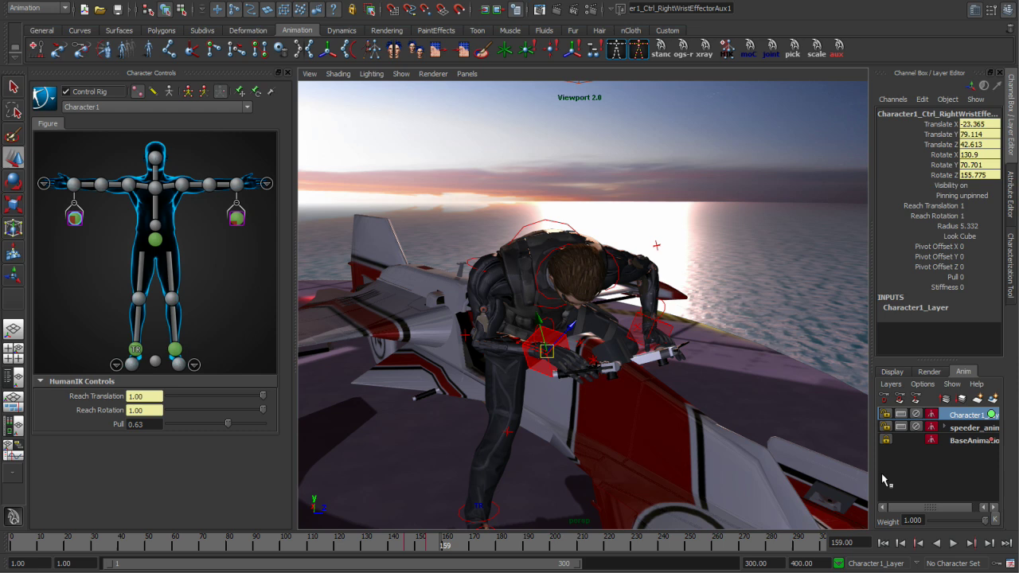
- Mute the speeder_anim layer at frame 159 and frame the whole rider and speeder in the view
{"action": "left_click", "coordinate": [916, 428]}
{"action": "left_click_drag", "start_coordinate": [554, 379], "coordinate": [487, 361], "text": "alt"}
{"action": "right_click_drag", "start_coordinate": [563, 363], "coordinate": [568, 356], "text": "alt"}
{"action": "left_click_drag", "start_coordinate": [568, 355], "coordinate": [623, 351], "text": "alt"}
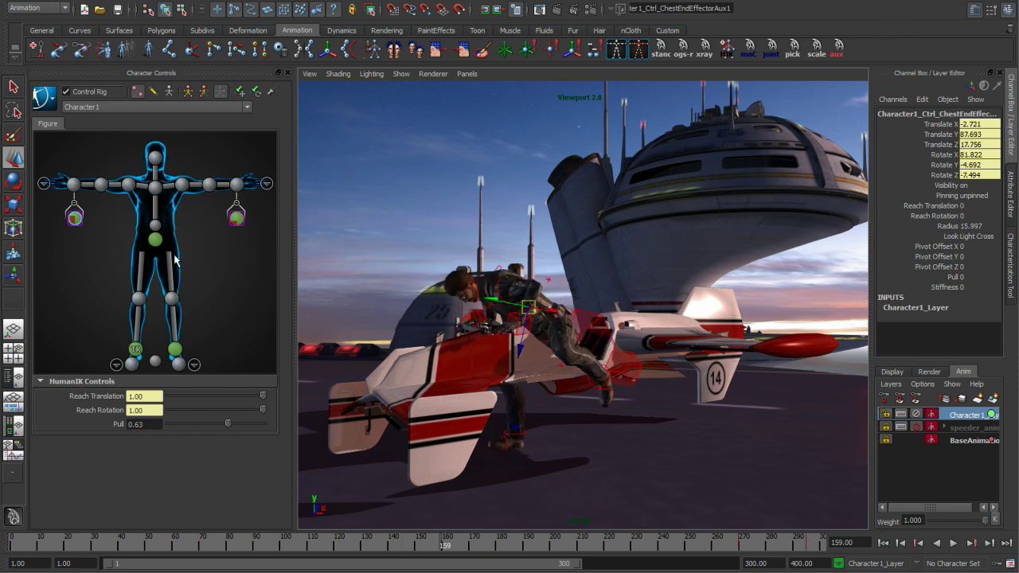
- Unmute the speeder_anim layer and play the animation with the Character Controls closed
{"action": "left_click", "coordinate": [916, 427]}
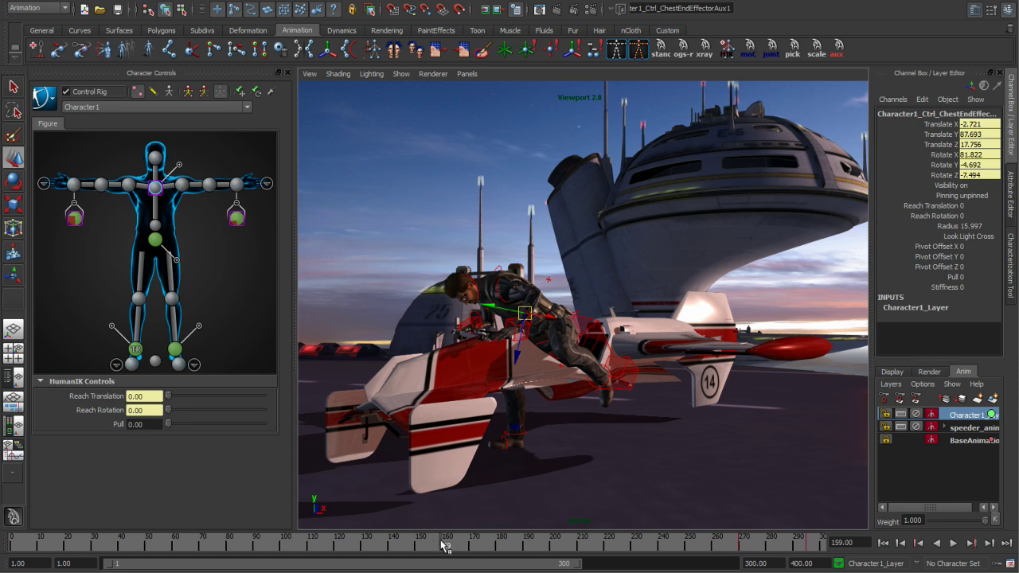
{"action": "left_click", "coordinate": [288, 73]}
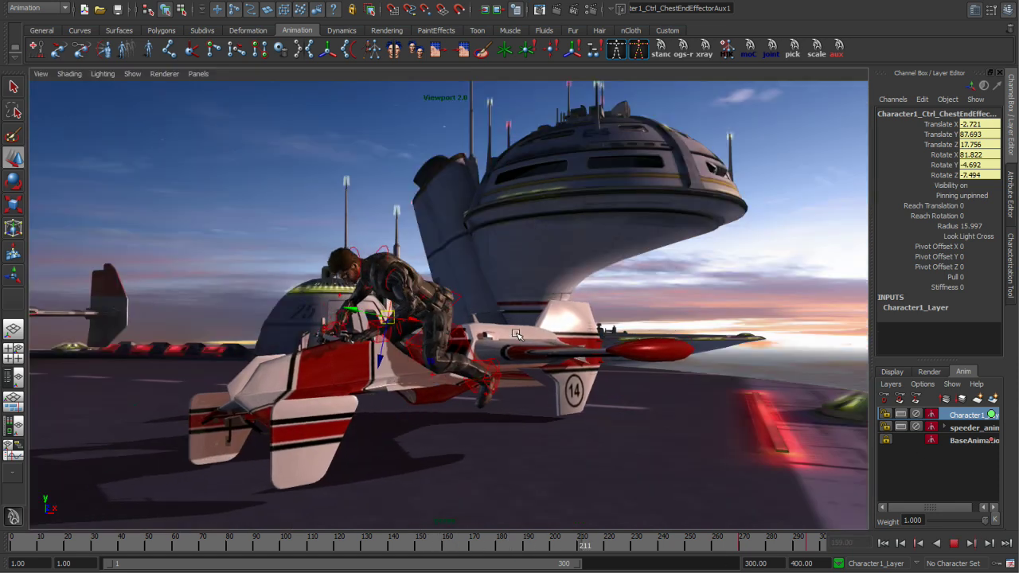